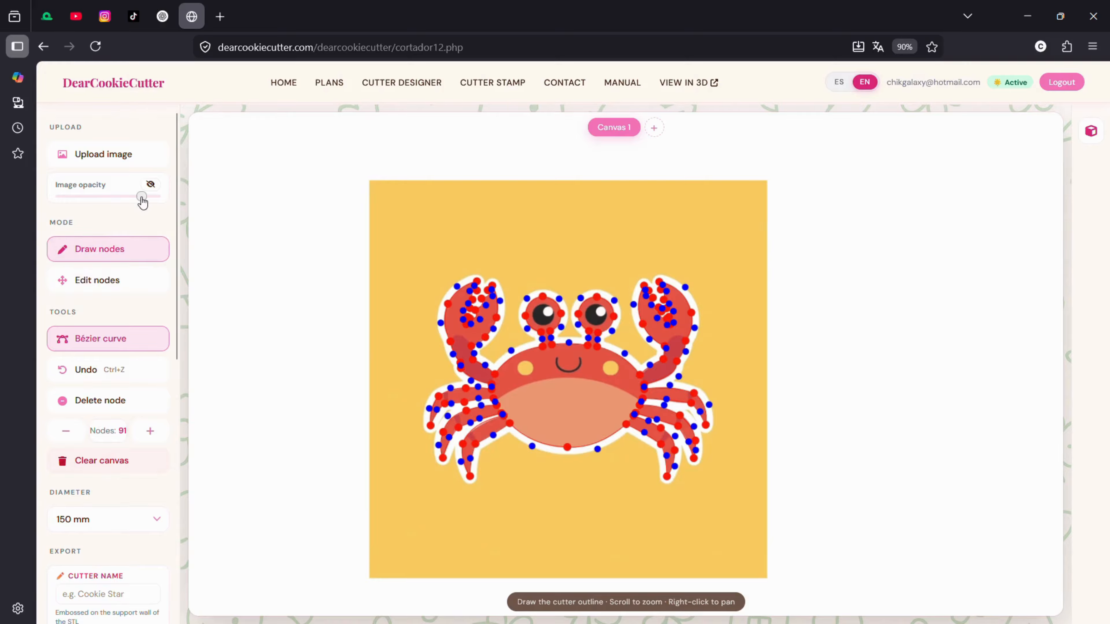
Raise the crab image's opacity to nearly the maximum and create the cutter from the traced outline
drag(141, 196, 156, 197)
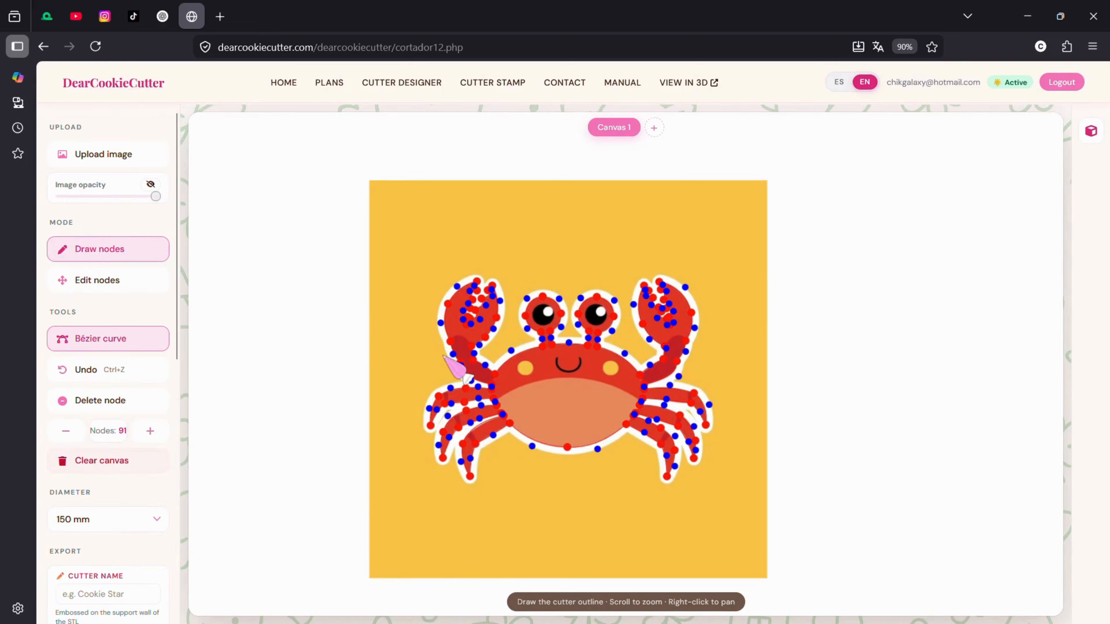
scroll(117, 377, down, 5)
scroll(114, 375, down, 3)
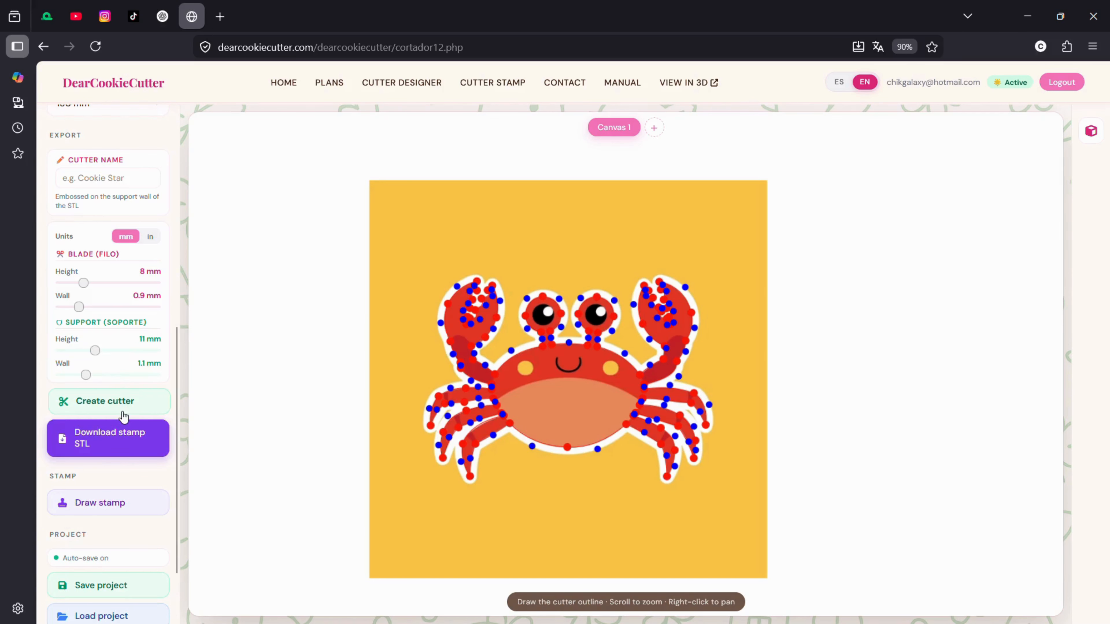
click(123, 412)
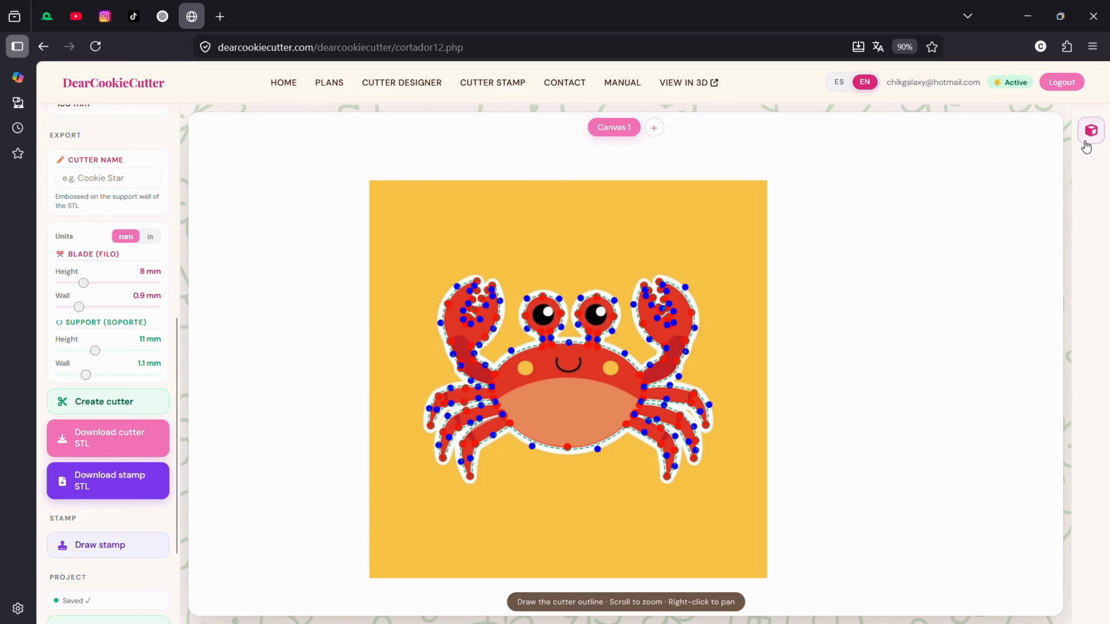
Open the 3D preview of the crab cutter and orbit it to examine its shape from above
click(86, 447)
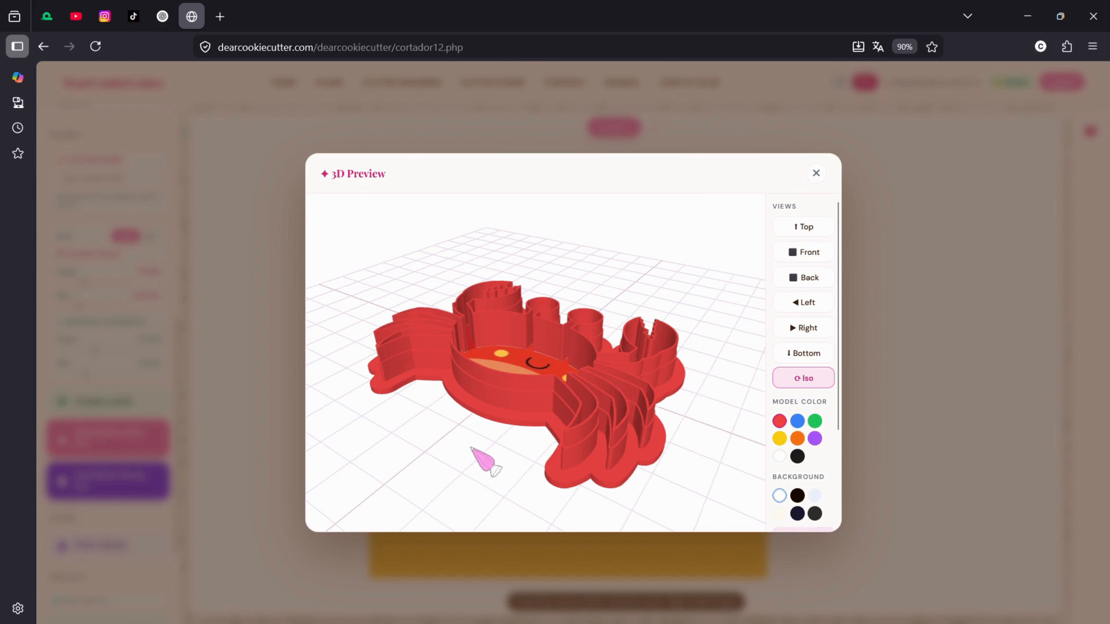
drag(483, 461, 719, 395)
drag(612, 345, 633, 404)
drag(570, 417, 876, 315)
drag(454, 439, 664, 358)
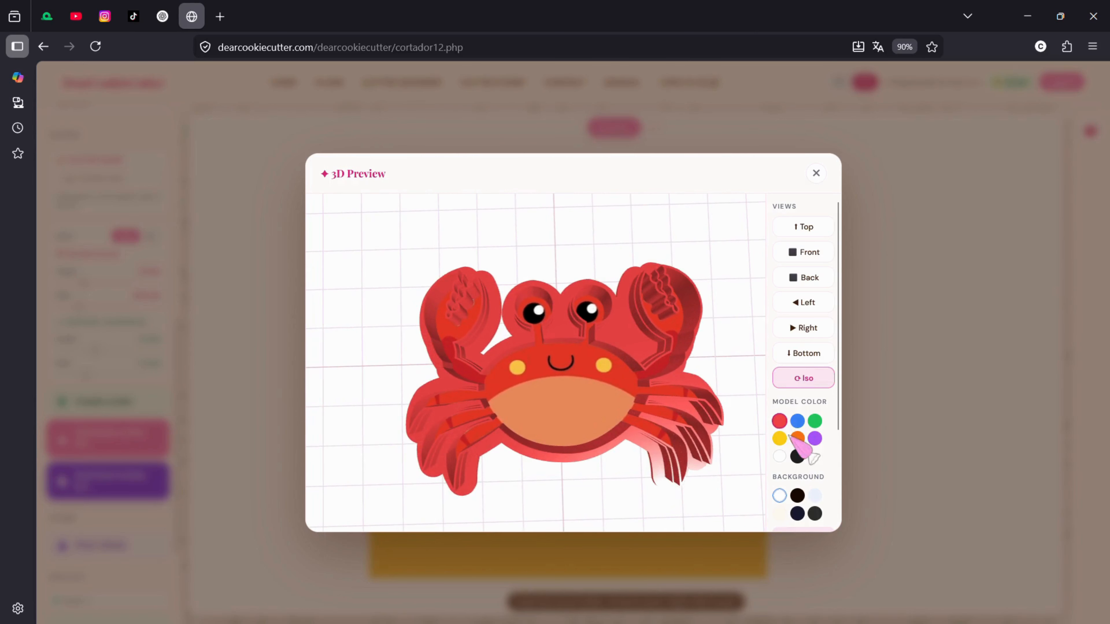
Try several model colours on the previewed cutter, settle on orange, and close the 3D preview
click(797, 422)
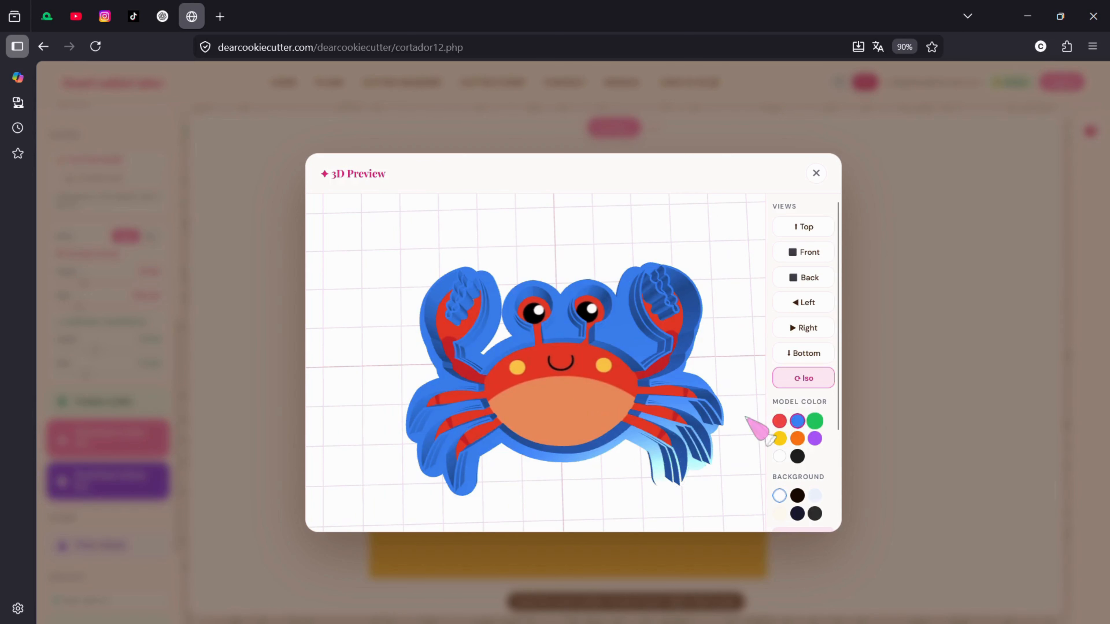
click(815, 422)
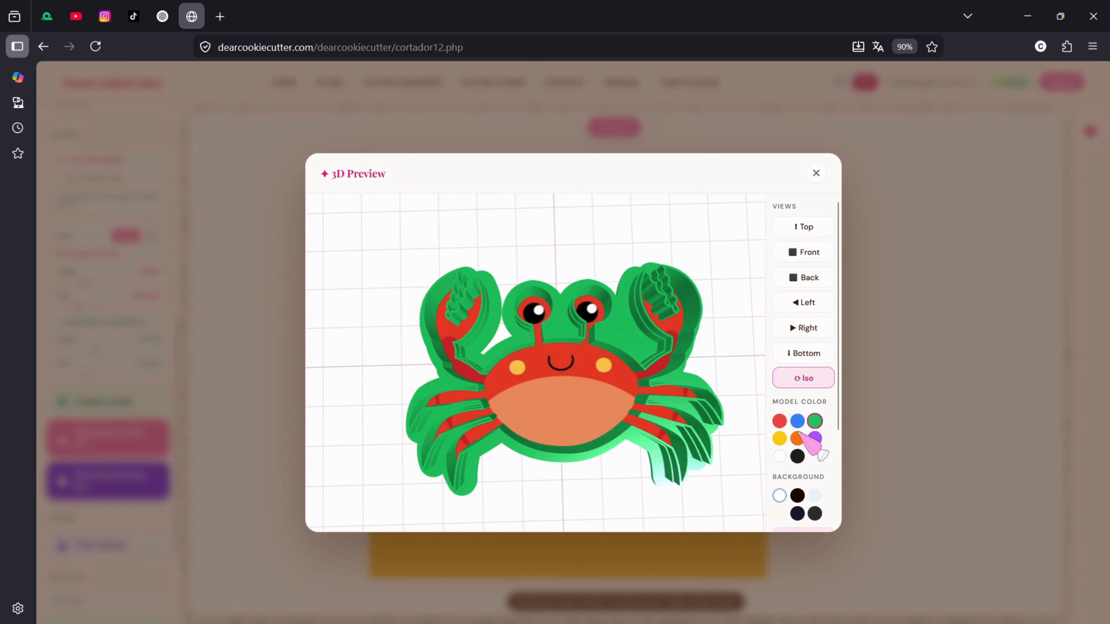
click(814, 442)
click(797, 438)
click(779, 439)
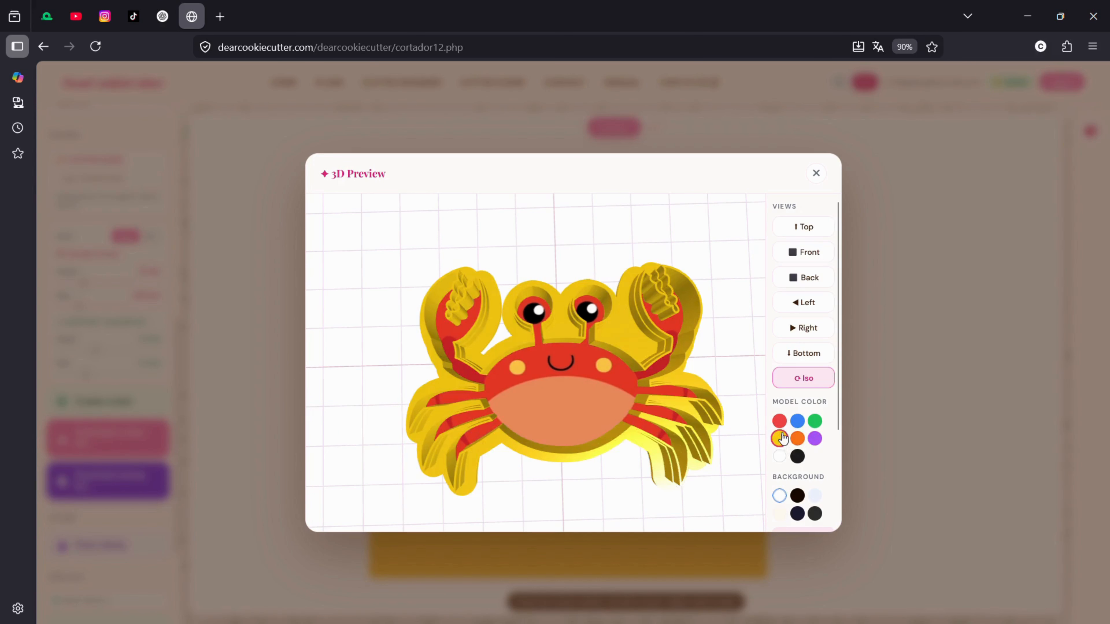
click(779, 421)
click(797, 421)
click(797, 439)
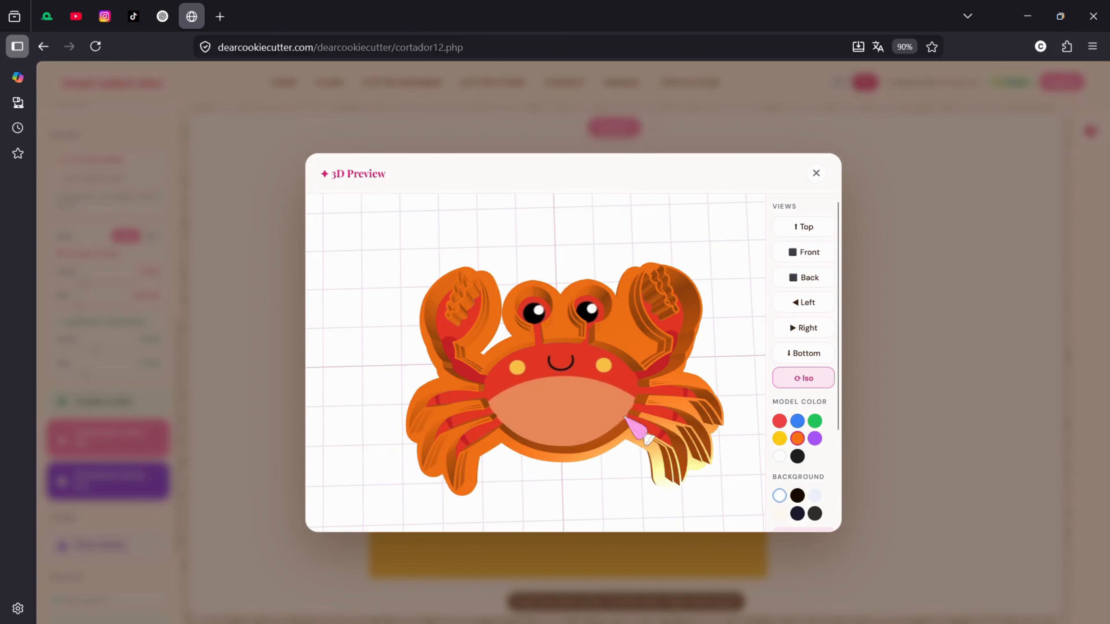
drag(570, 488, 584, 451)
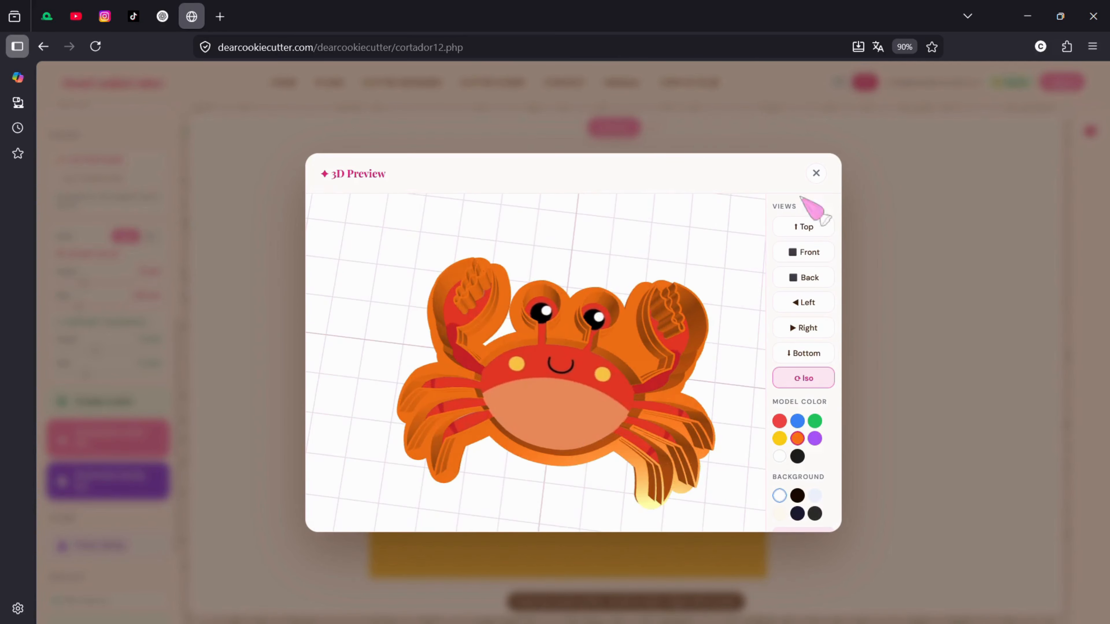
click(816, 173)
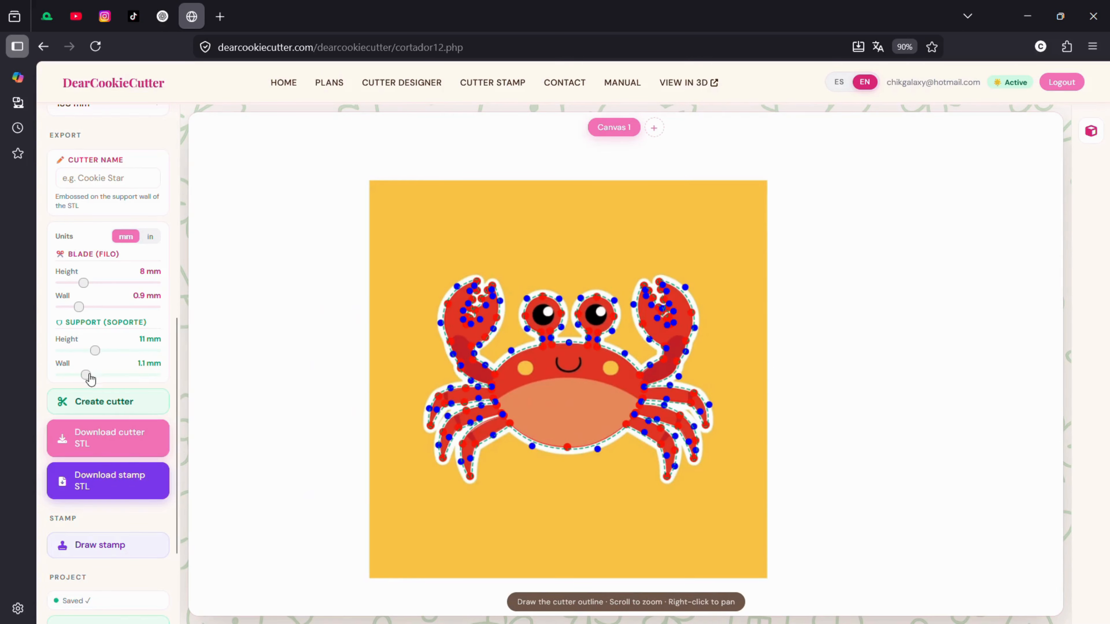
Start stamp drawing mode for the crab design
scroll(74, 378, down, 3)
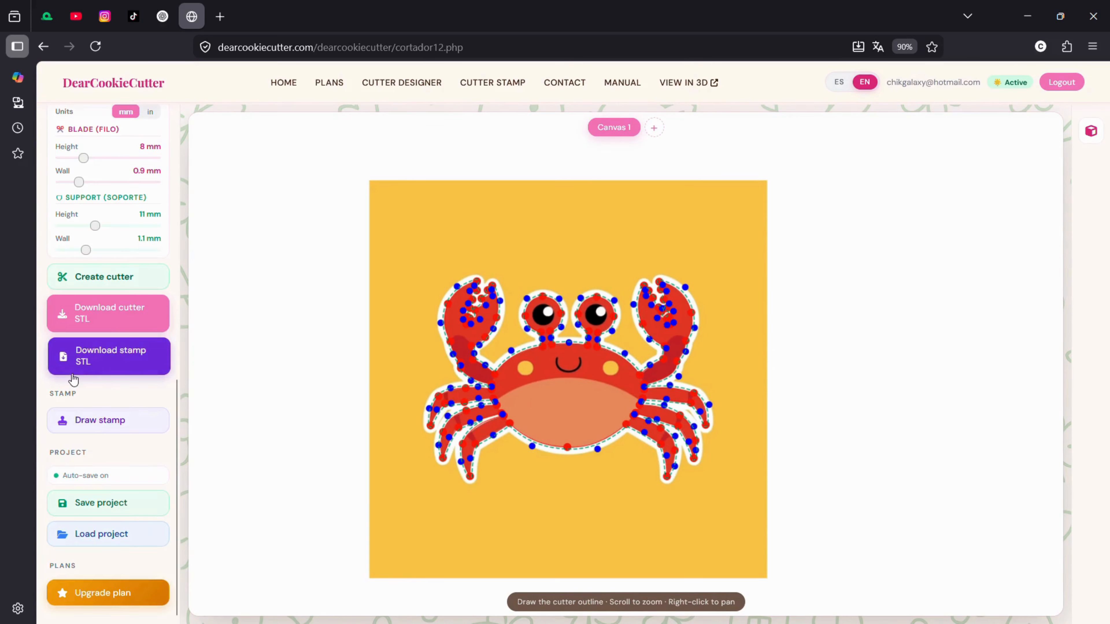
click(79, 423)
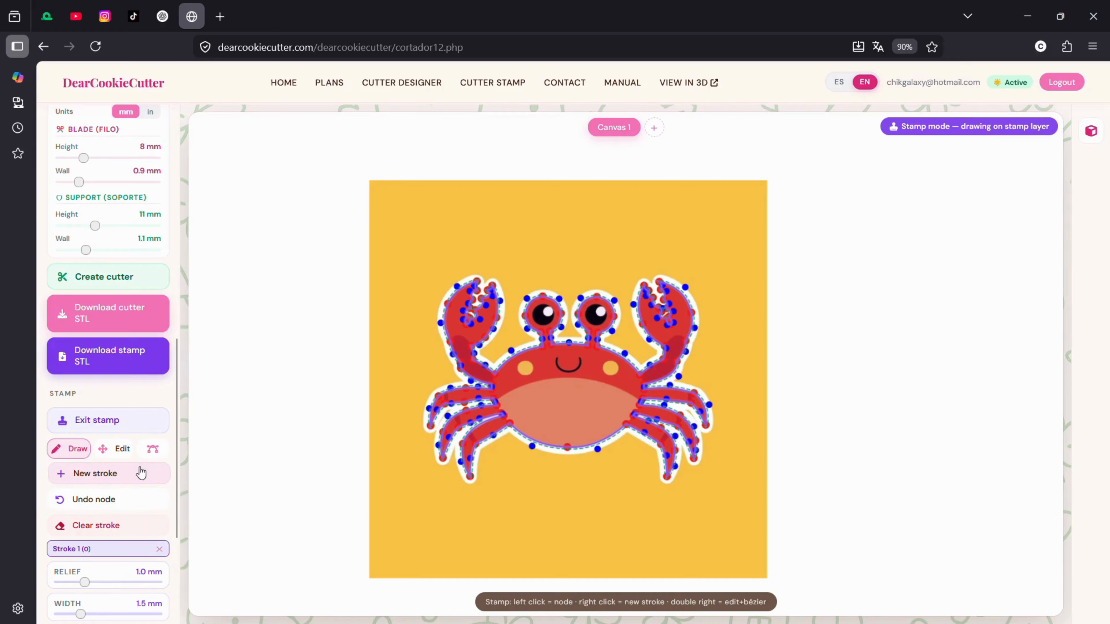
scroll(125, 472, up, 10)
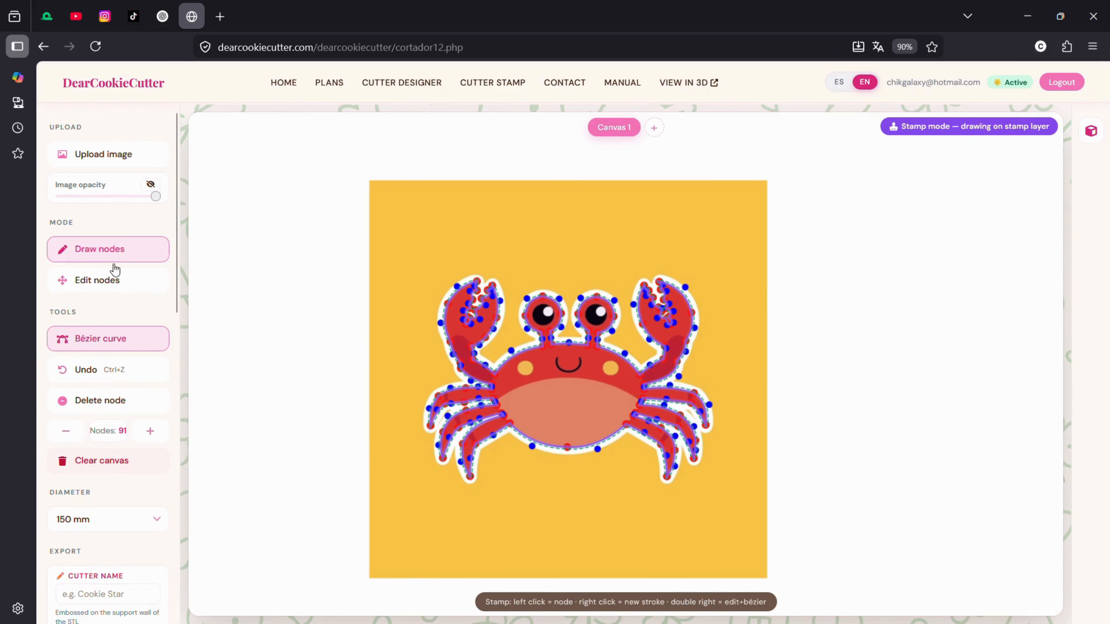
scroll(144, 446, down, 10)
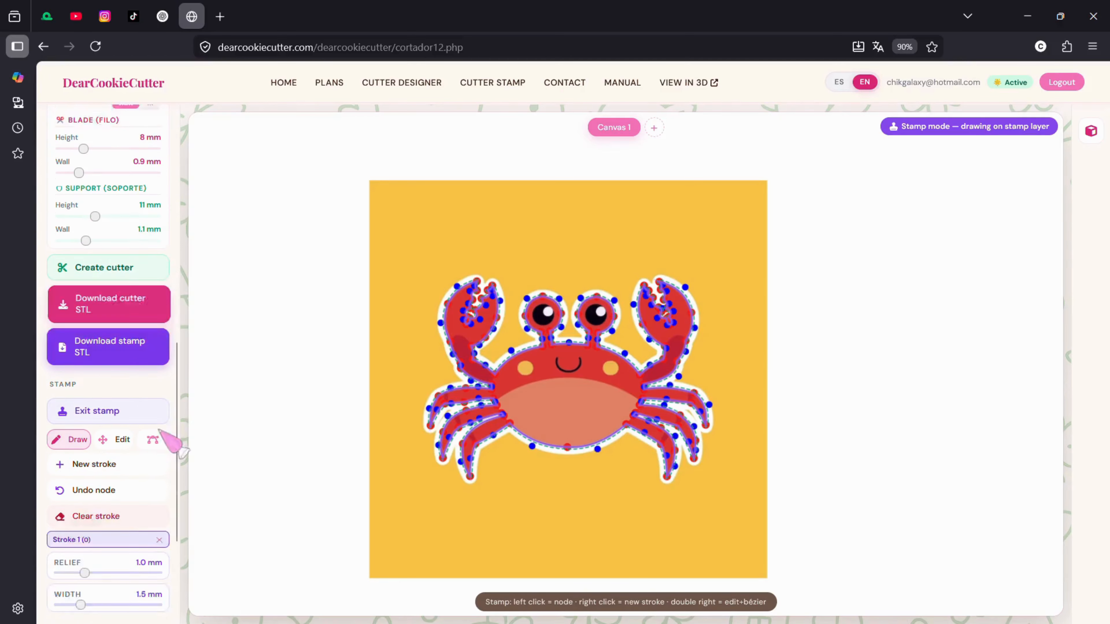
Draw a straight two-node horizontal stamp stroke on the crab's belly and begin a new stroke
scroll(565, 432, up, 5)
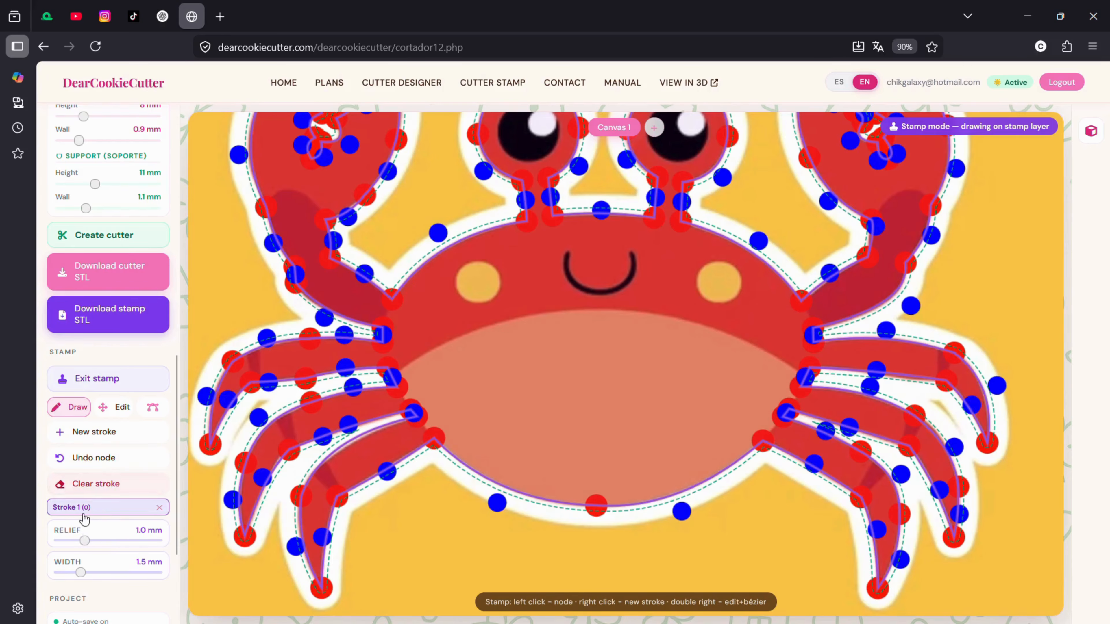
click(612, 395)
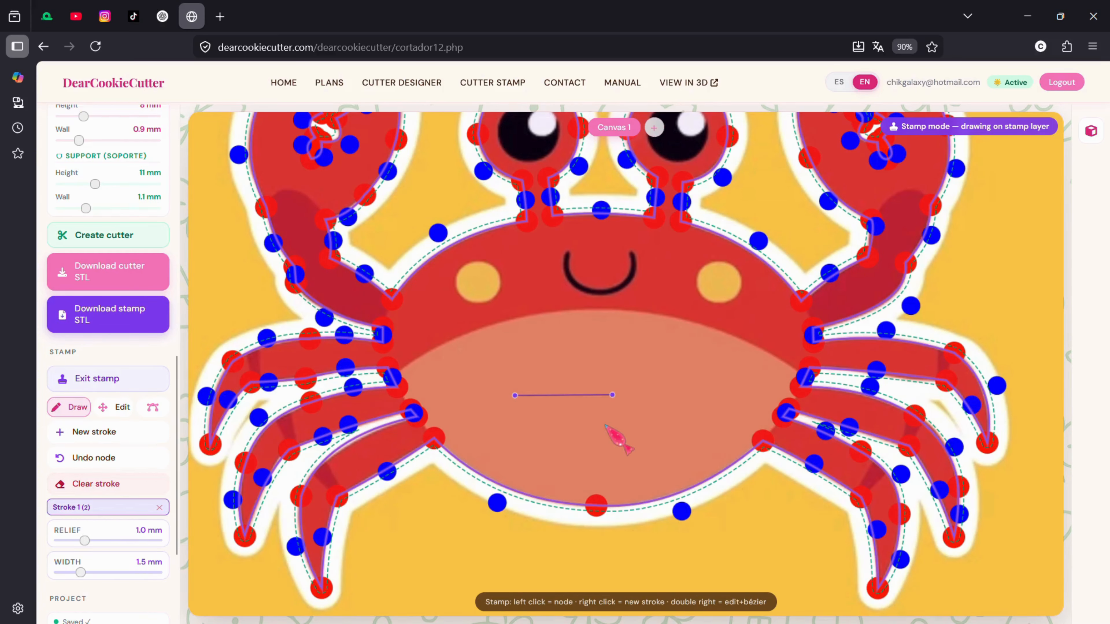
right_click(605, 424)
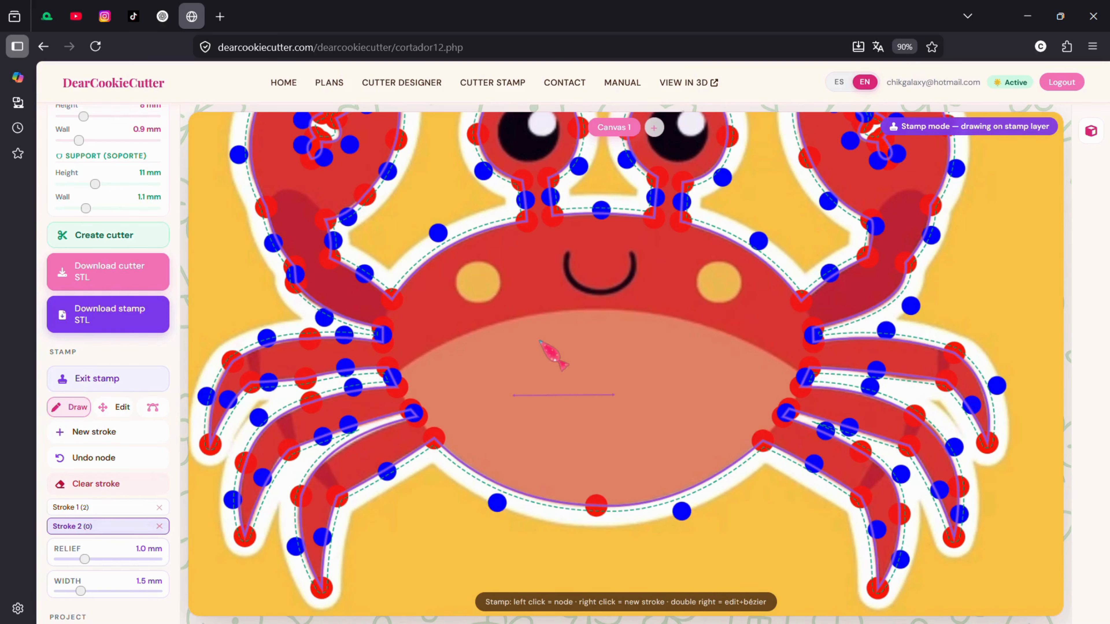
Draw a three-node stamp stroke on the crab's smile, placing nodes at both ends and the lowest point
mouse_move(616, 323)
mouse_down()
mouse_move(639, 389)
mouse_move(592, 446)
mouse_up()
scroll(592, 447, up, 2)
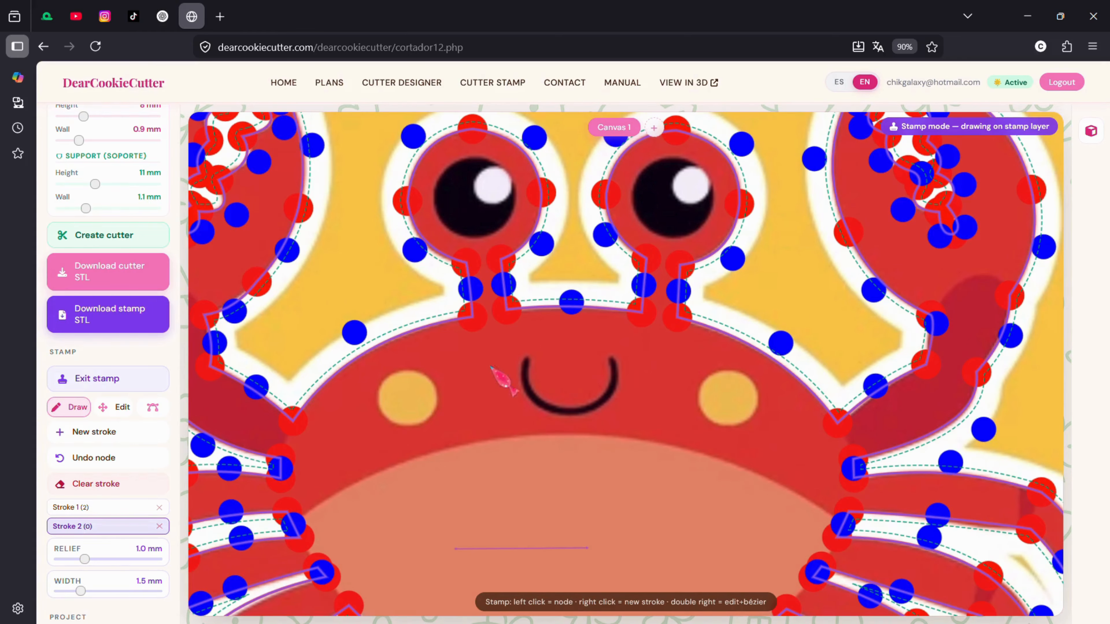
scroll(516, 379, up, 3)
scroll(529, 382, up, 2)
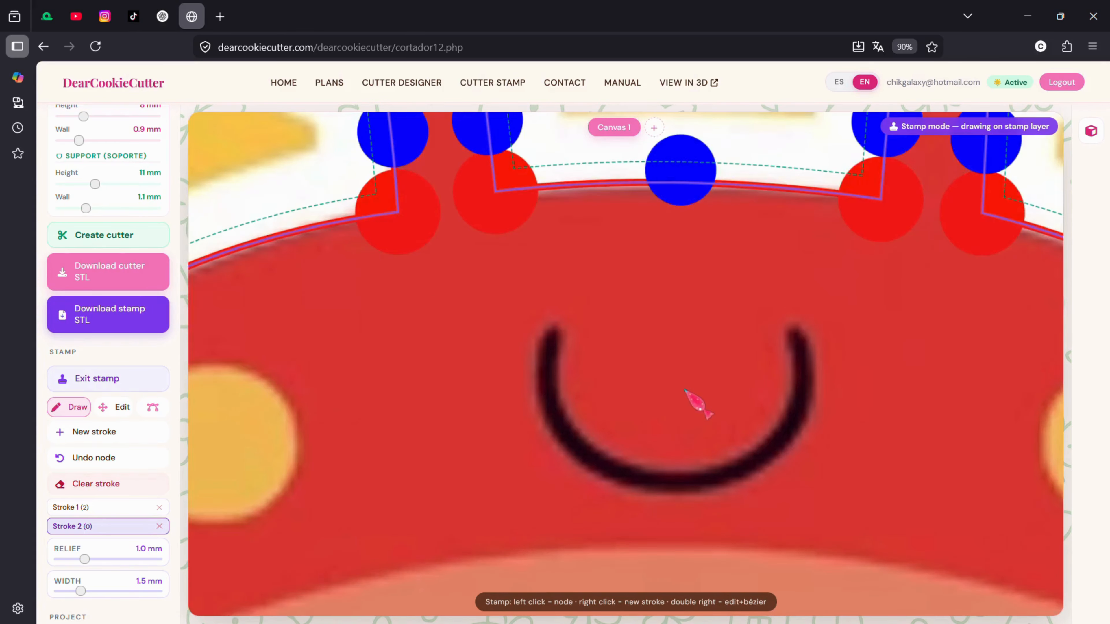
drag(683, 389, 580, 389)
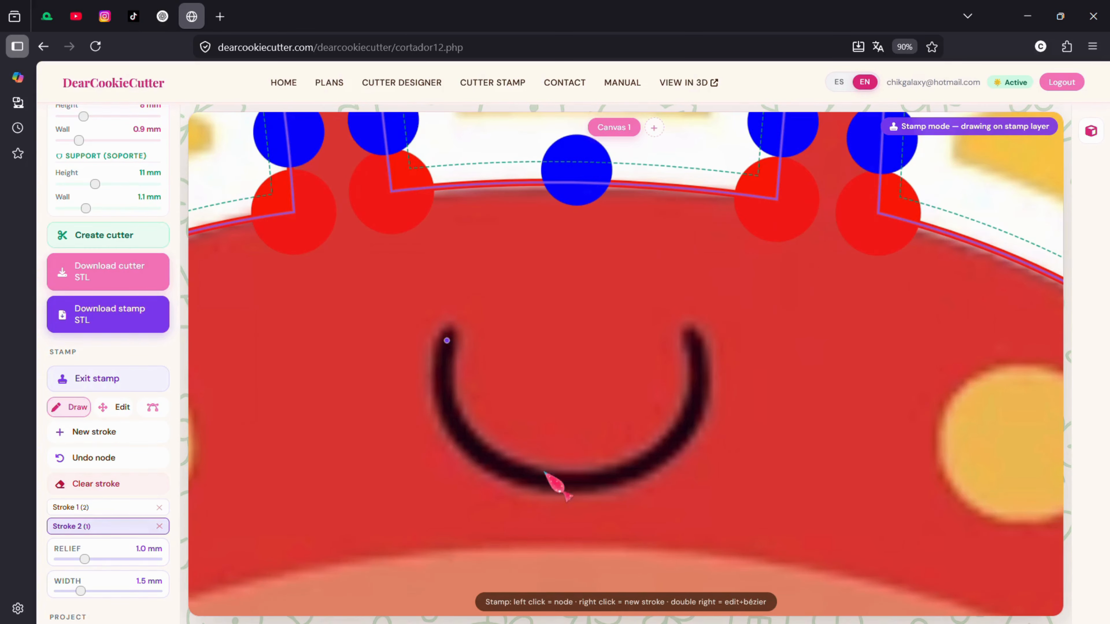
click(575, 484)
click(695, 340)
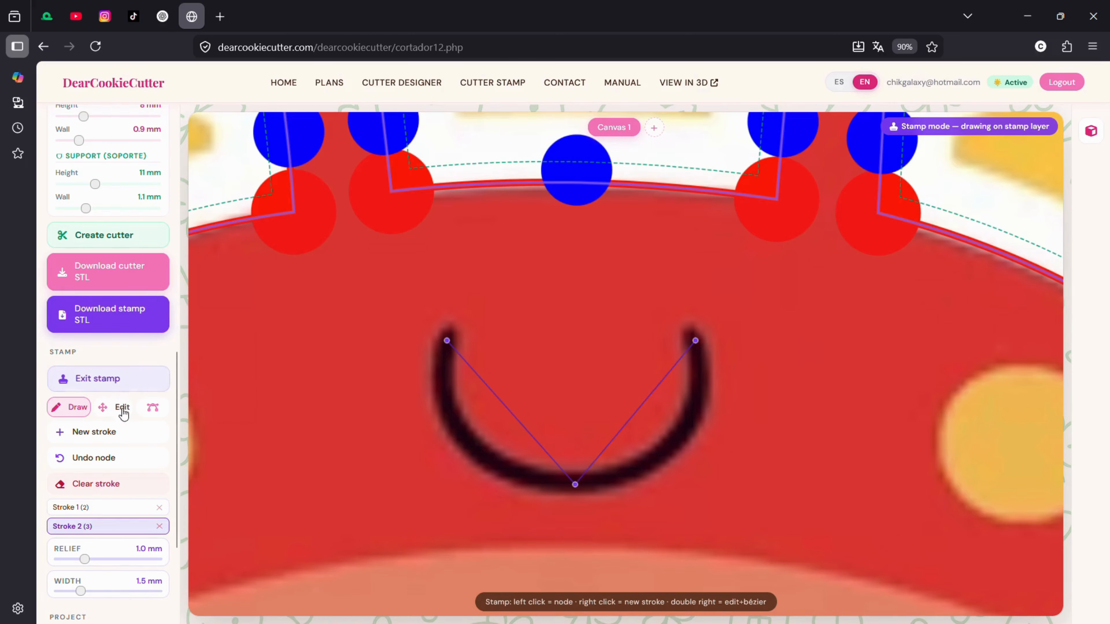
Switch to Bézier editing and bend both segments of the smile stroke to follow the drawn mouth
right_click(528, 440)
right_click(530, 440)
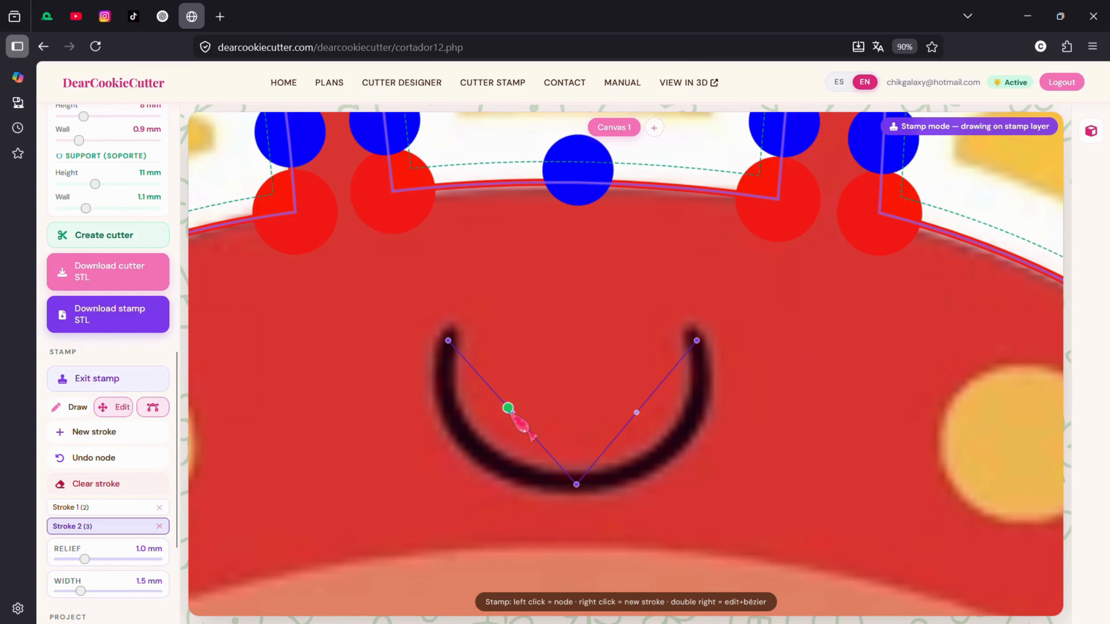
drag(512, 412, 427, 475)
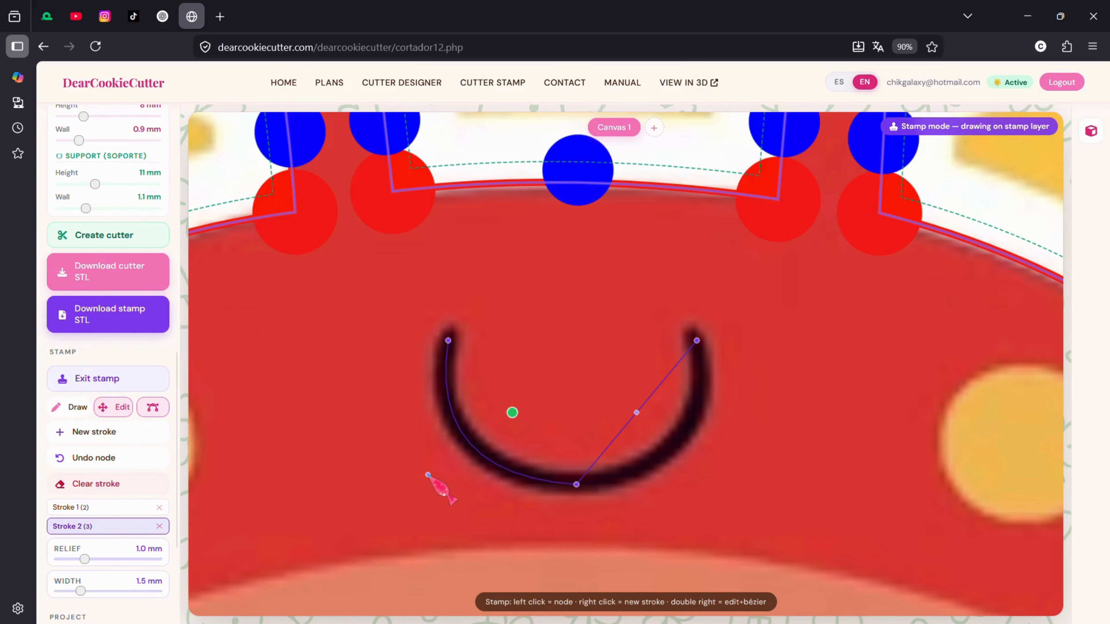
drag(636, 412, 708, 475)
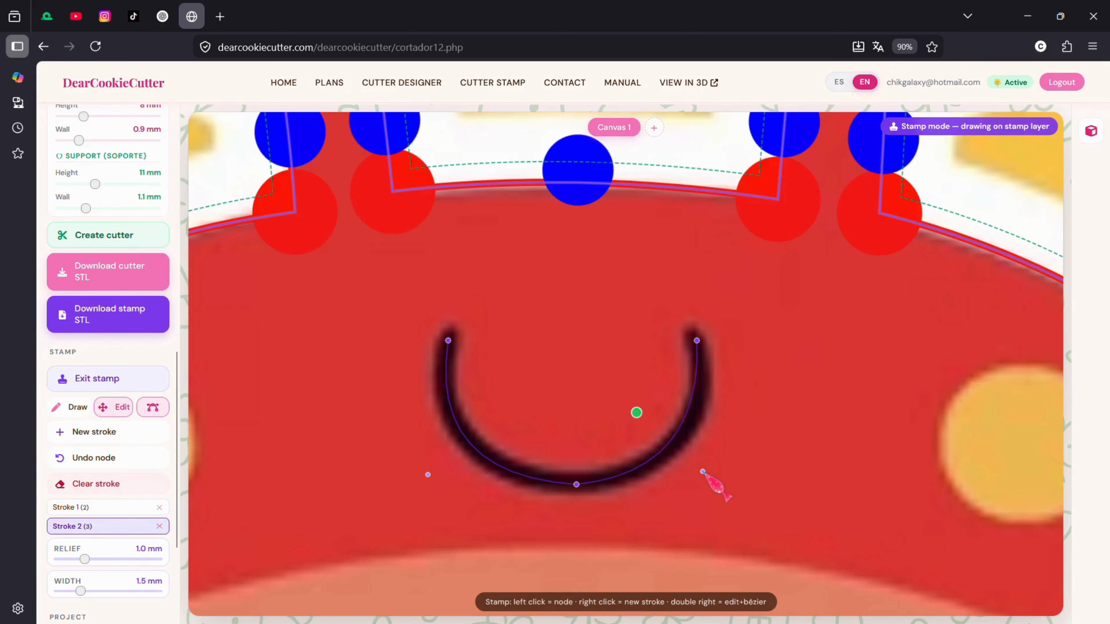
scroll(723, 472, down, 5)
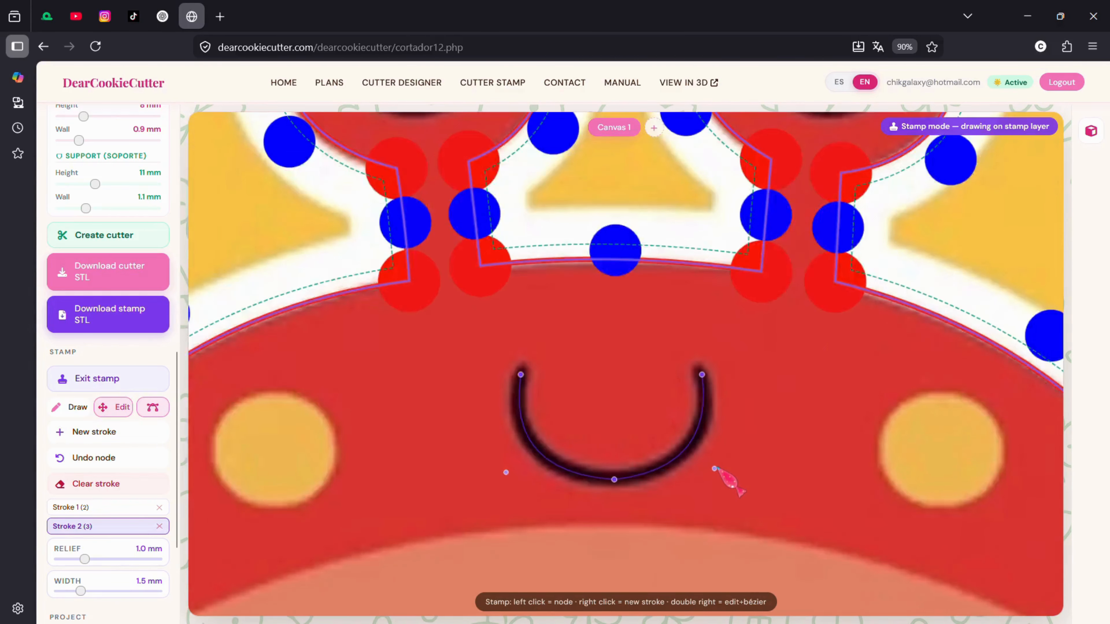
drag(743, 387, 689, 334)
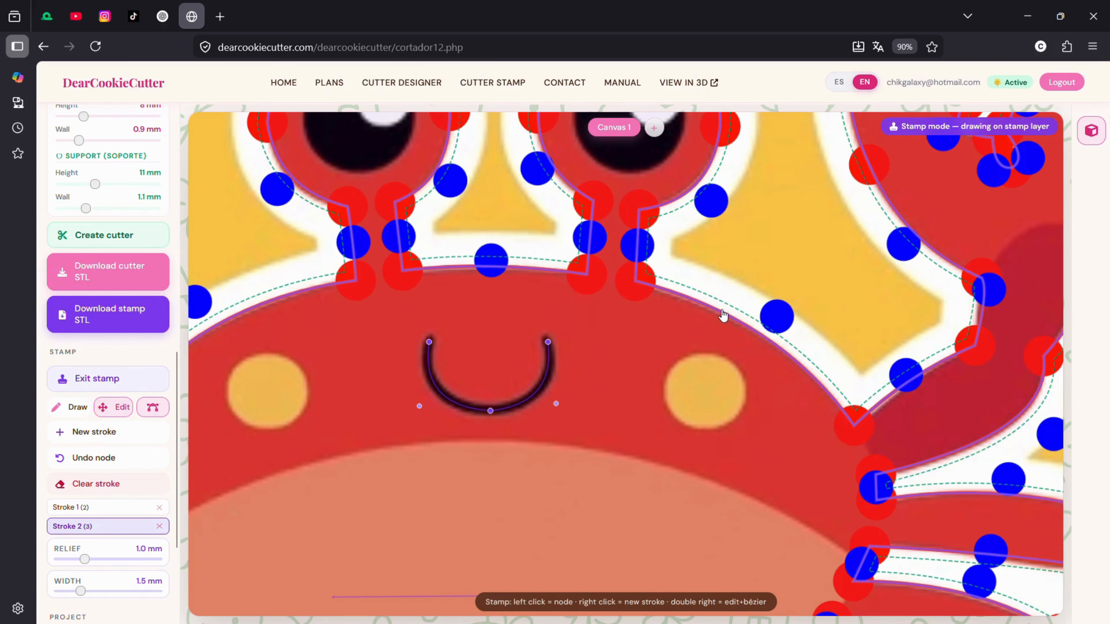
Examine the stamp's smile relief up close in the 3D preview
click(1091, 130)
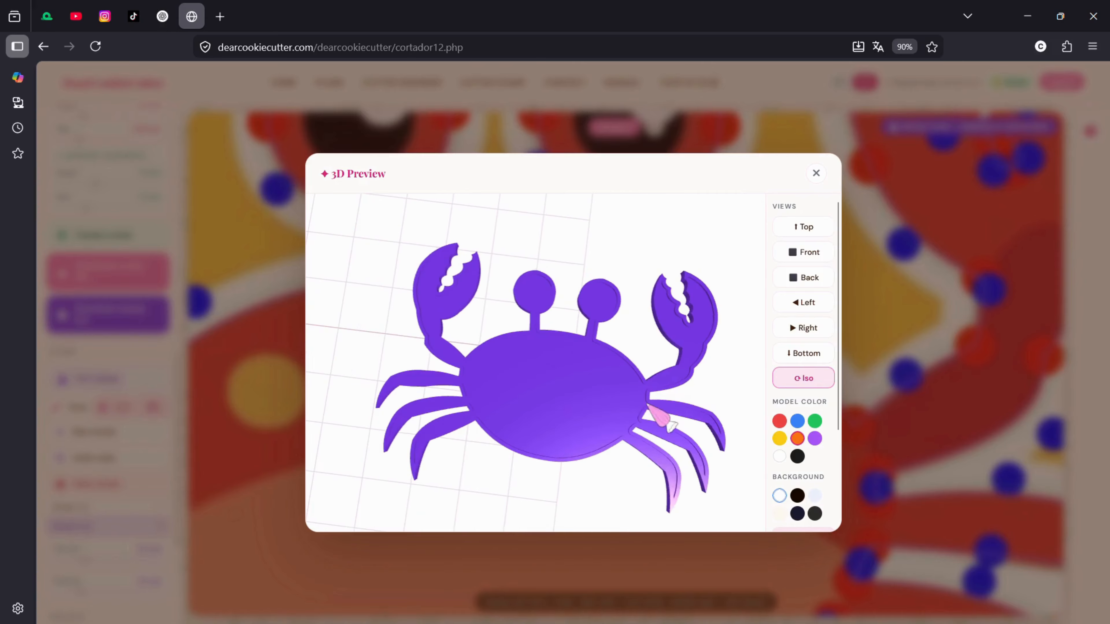
scroll(632, 377, up, 5)
scroll(686, 397, up, 3)
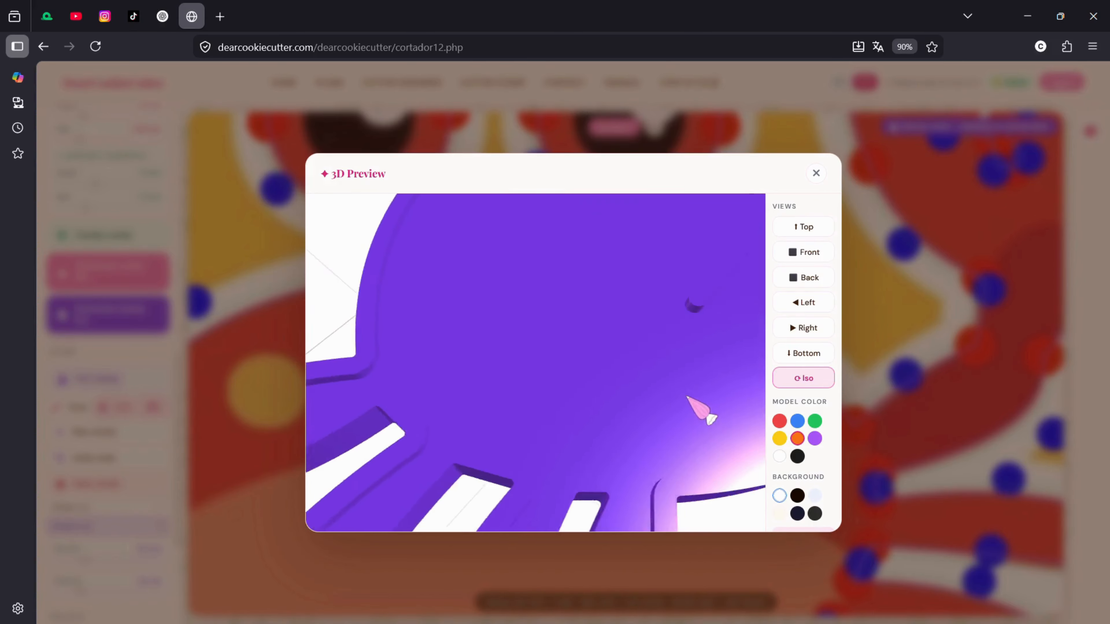
drag(687, 396, 673, 384)
scroll(642, 404, down, 4)
drag(664, 312, 985, 441)
scroll(649, 408, up, 4)
click(816, 174)
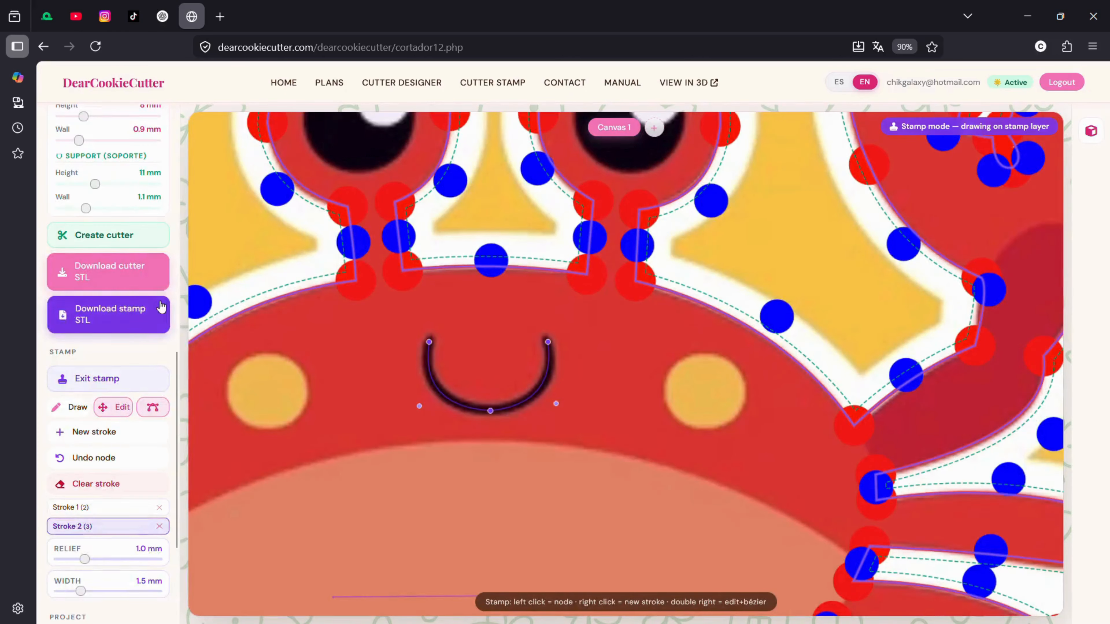
Set the stamp stroke relief to 2.1 mm and check the raised smile in the 3D preview
scroll(160, 328, down, 4)
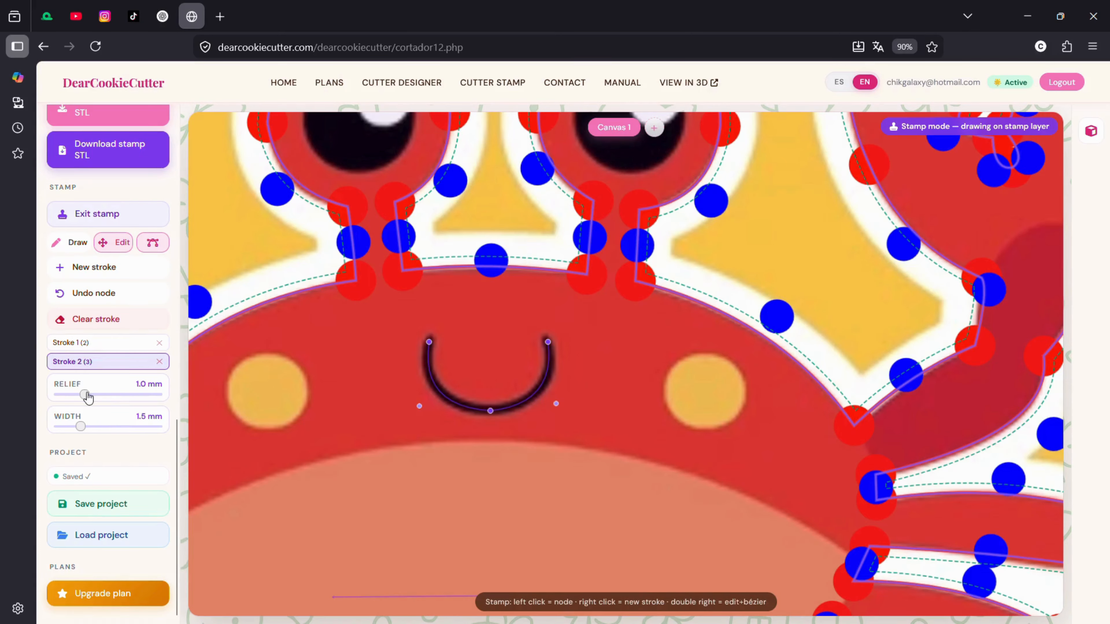
drag(87, 397, 121, 406)
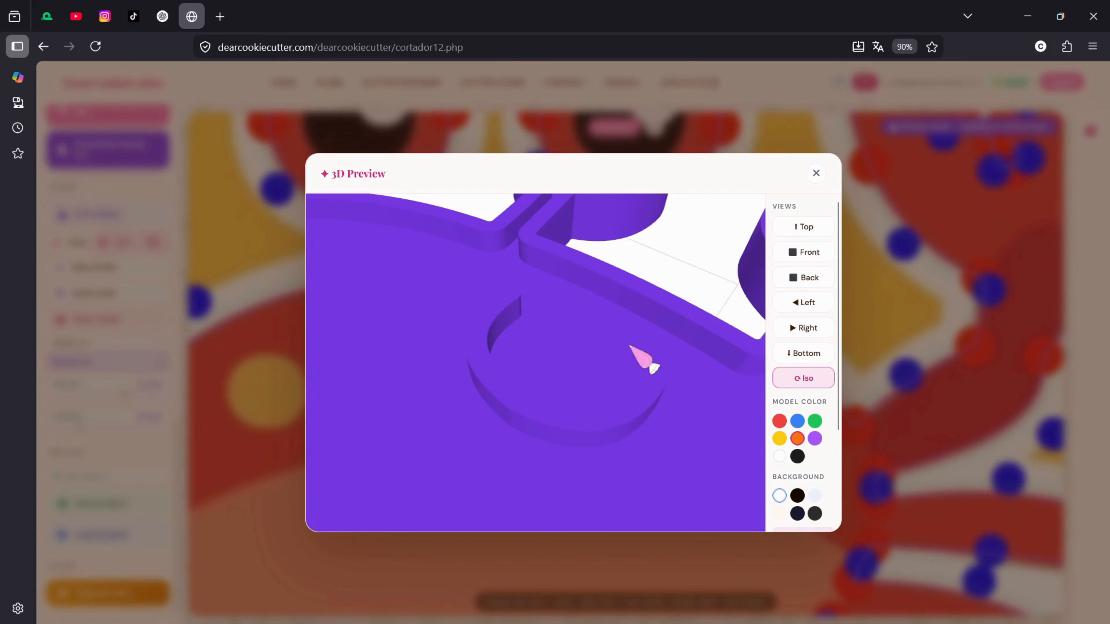
drag(605, 417, 681, 461)
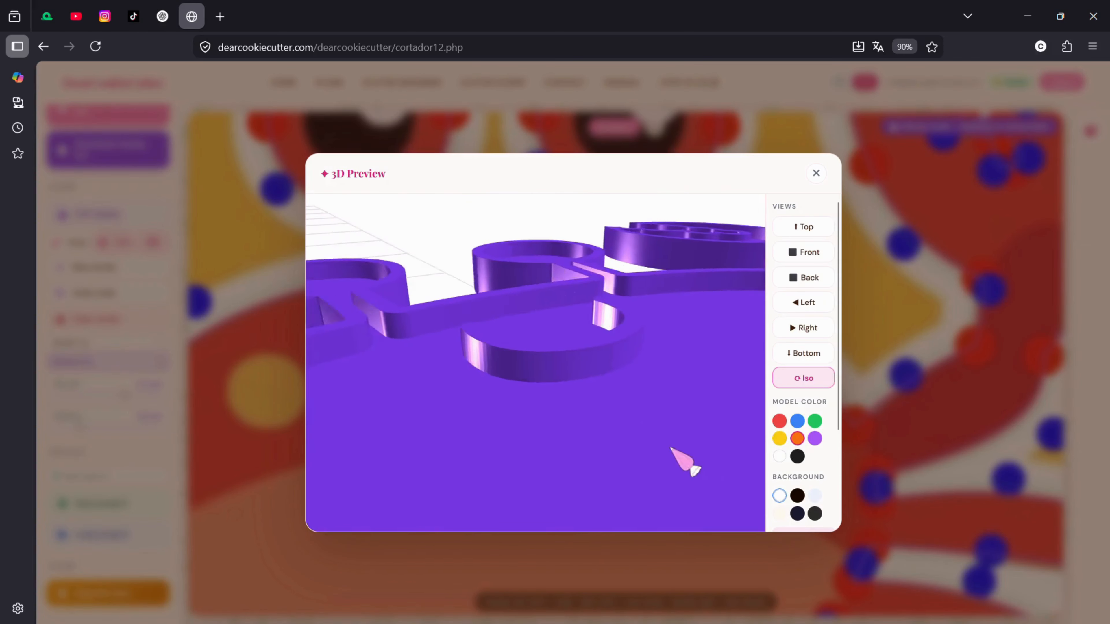
click(816, 173)
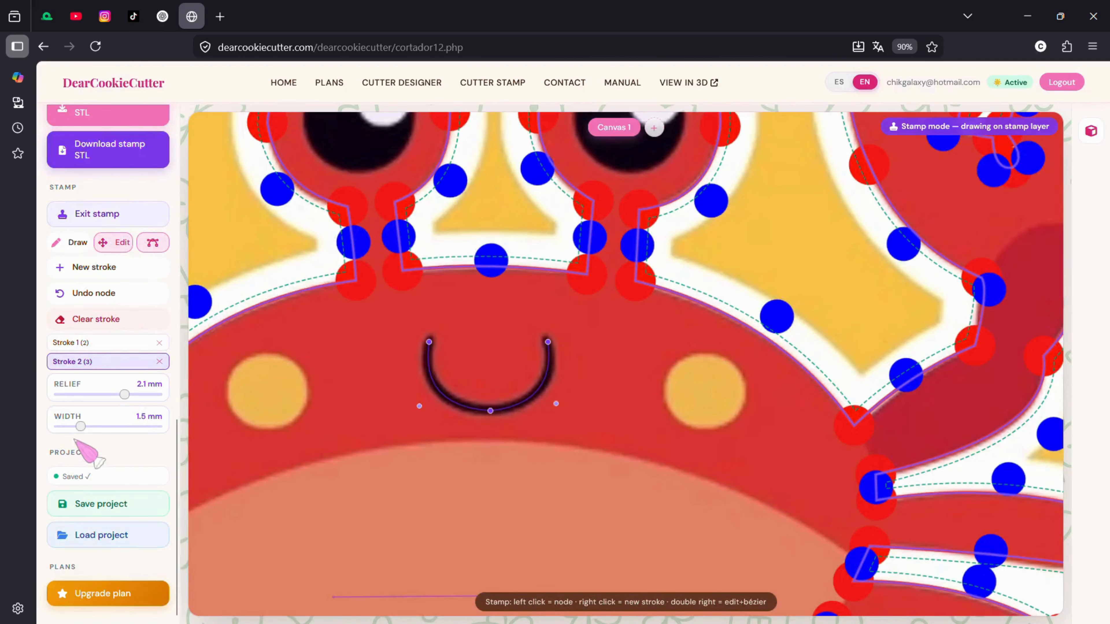
Increase the smile stroke's width and examine the thicker relief in the 3D preview
drag(81, 426, 127, 426)
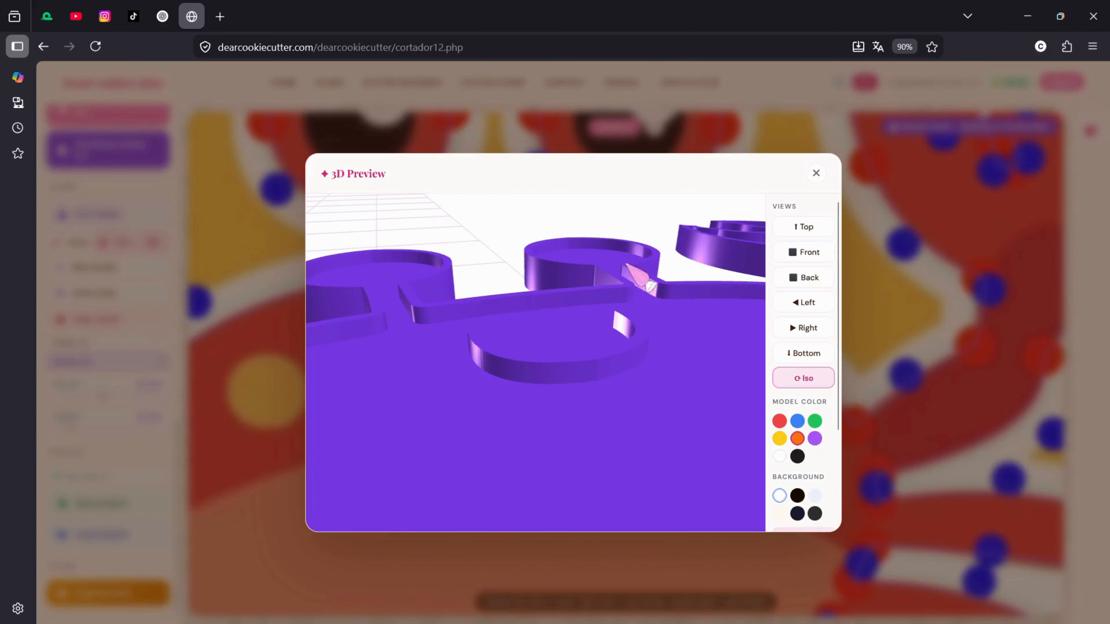
drag(535, 398, 448, 329)
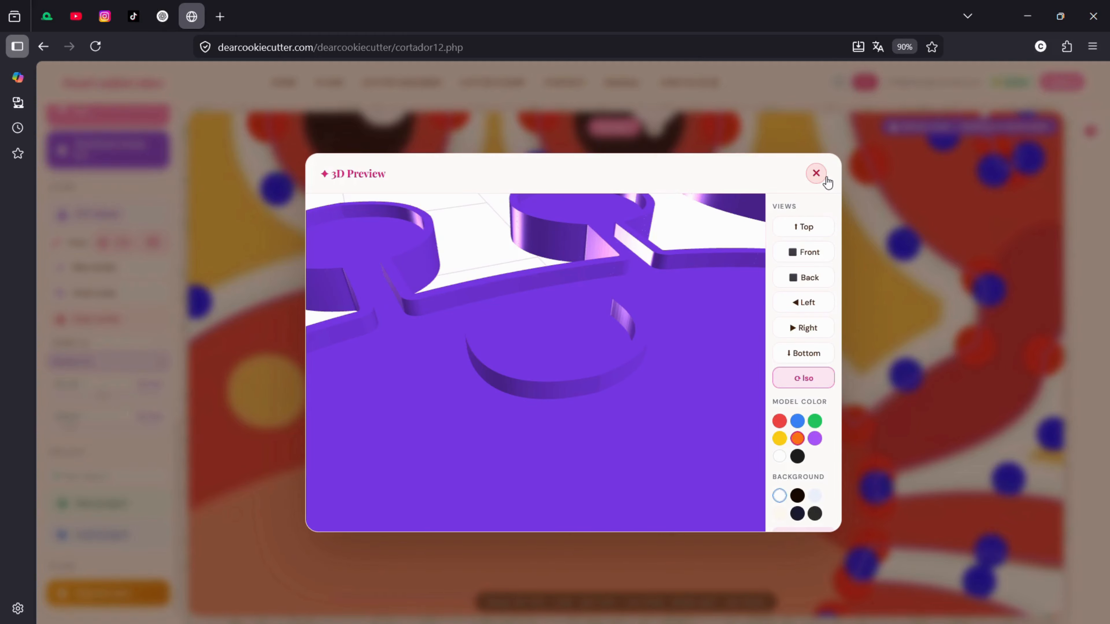
click(815, 173)
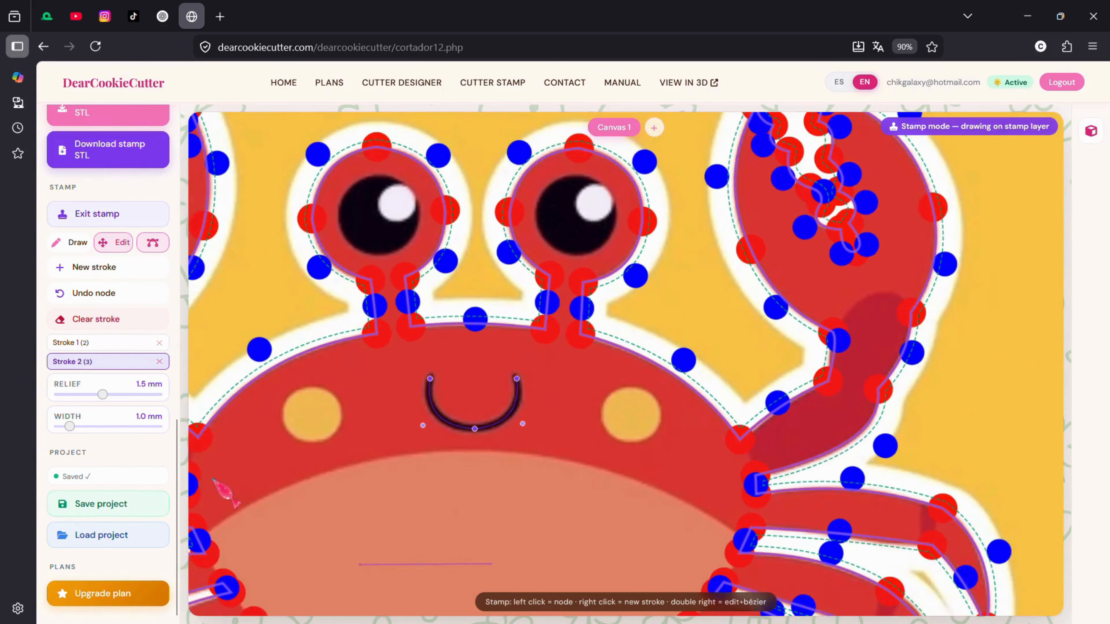
Delete both existing stamp strokes, the smile and the straight line on the crab's belly
drag(408, 522, 588, 426)
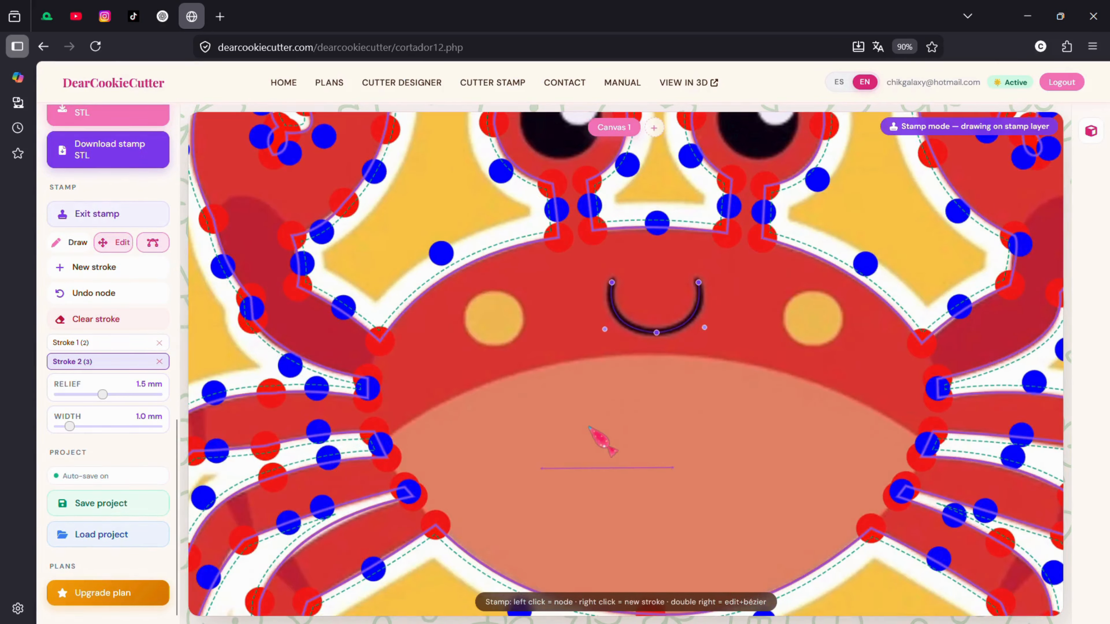
click(159, 361)
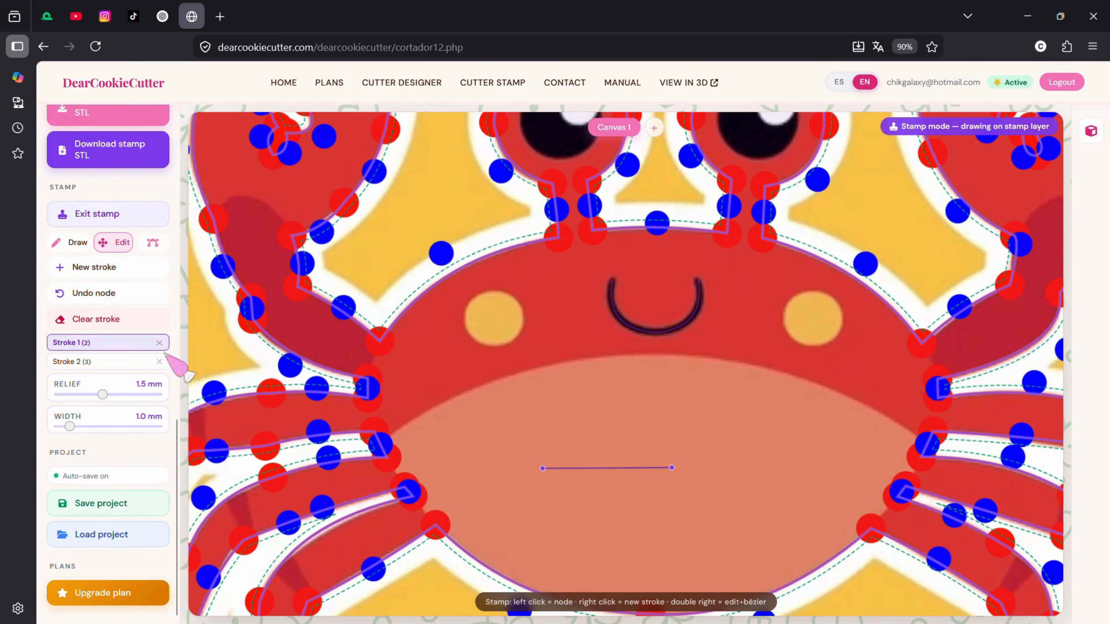
click(165, 368)
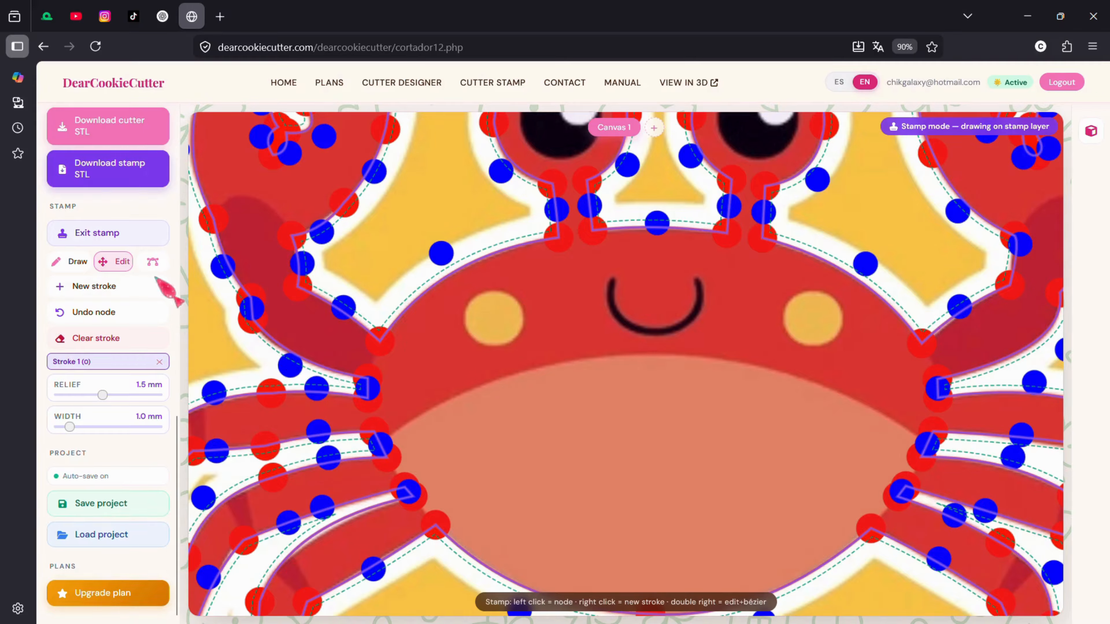
Add two new empty stamp strokes and select each of the three strokes in turn, ending on Stroke 2
click(107, 286)
click(107, 287)
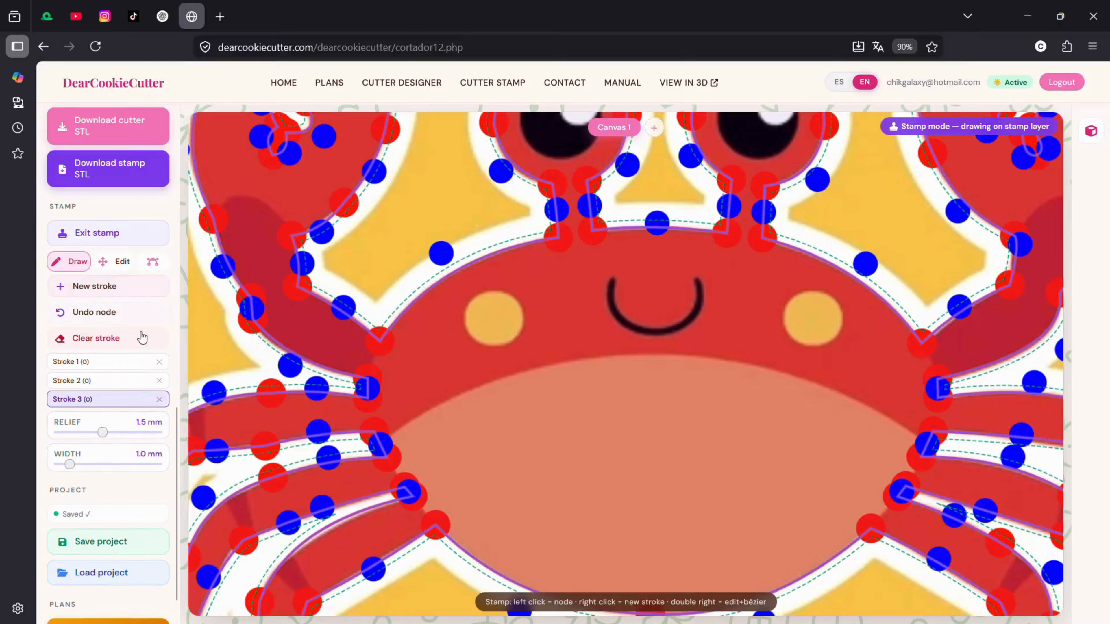
click(104, 363)
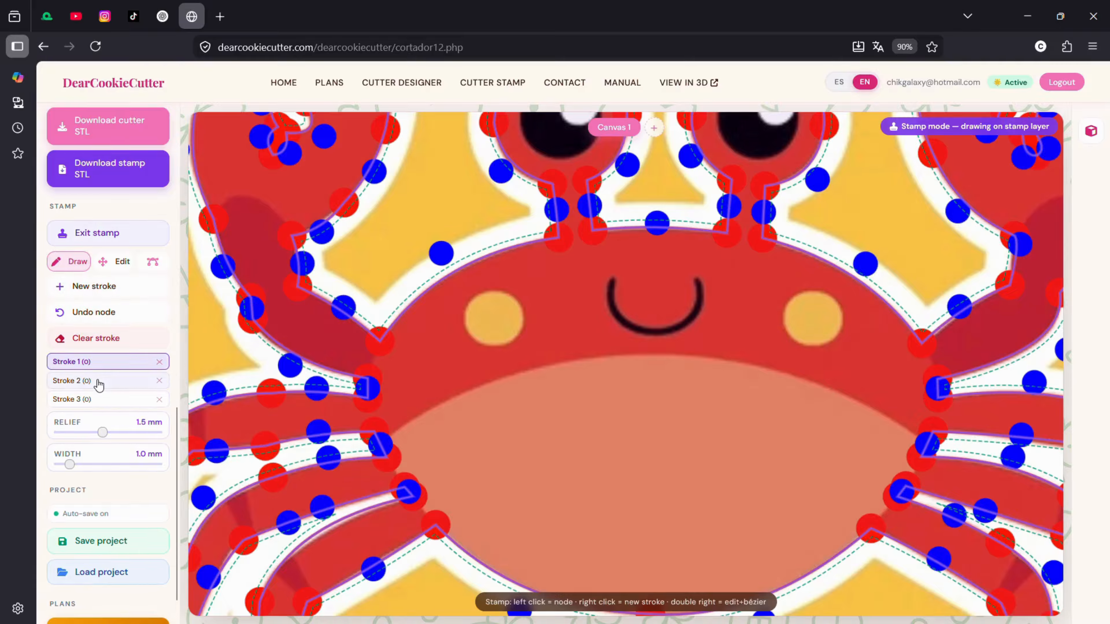
click(99, 380)
click(97, 400)
click(99, 362)
click(98, 380)
Draw a slanted two-node line on the crab's belly for each of Stroke 2, Stroke 1 and Stroke 3
click(550, 517)
click(697, 493)
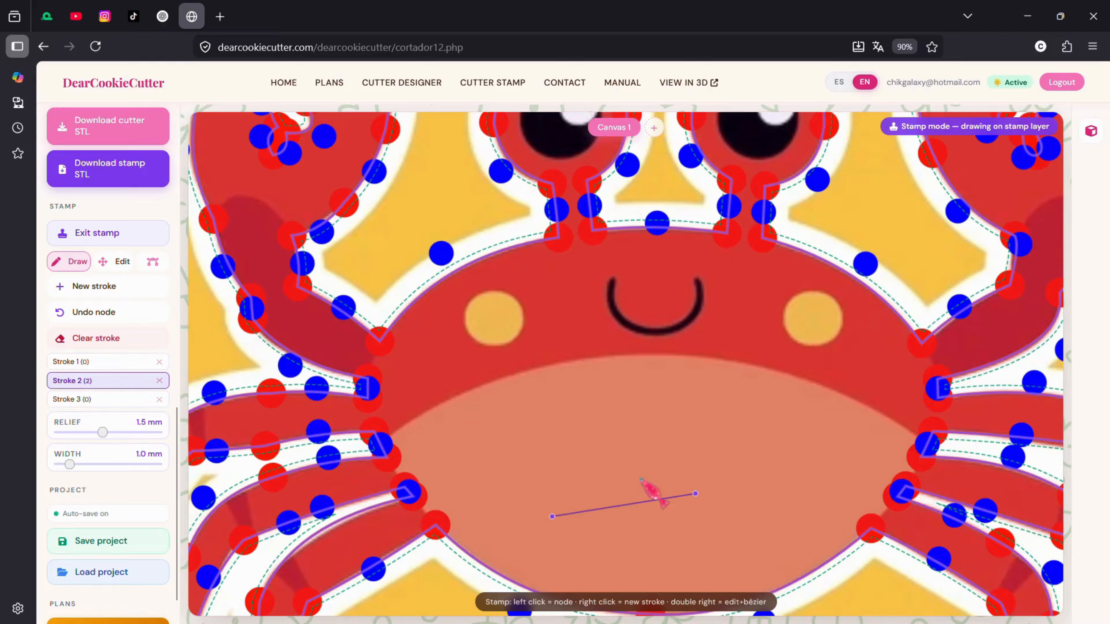
click(109, 361)
click(548, 452)
click(723, 428)
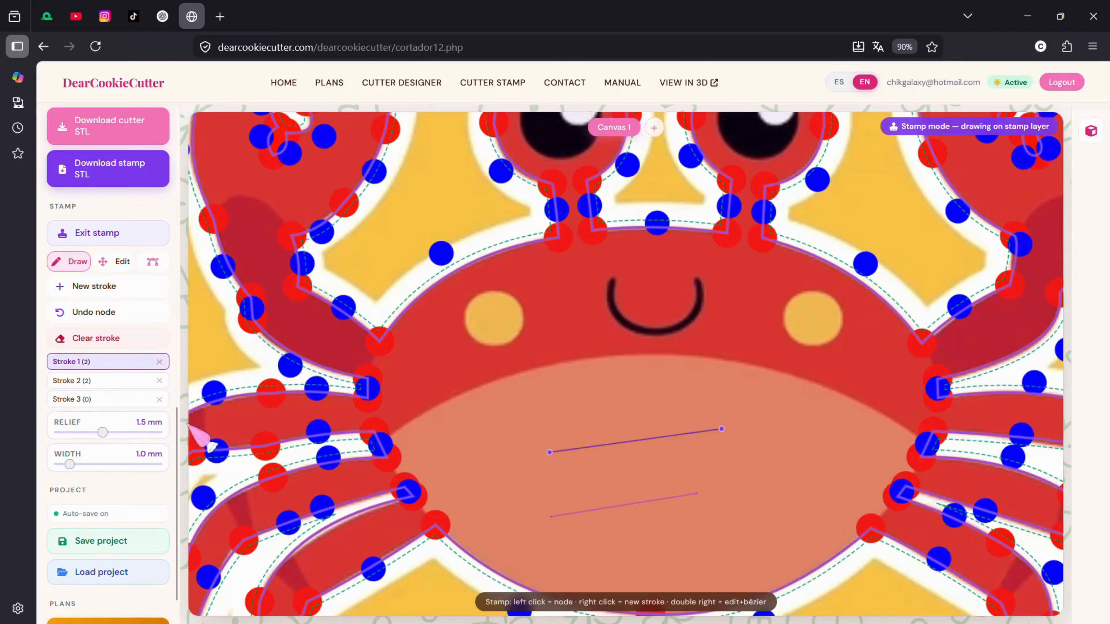
click(103, 400)
click(574, 412)
click(684, 396)
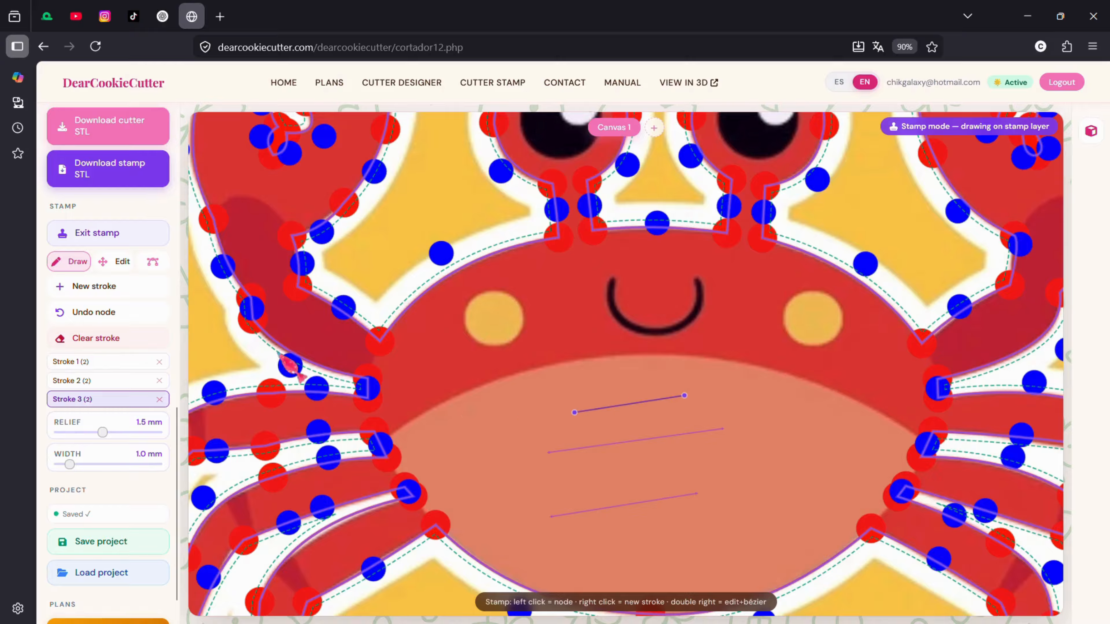
Select each of the three strokes in turn to identify its matching line on the canvas
click(126, 381)
click(116, 362)
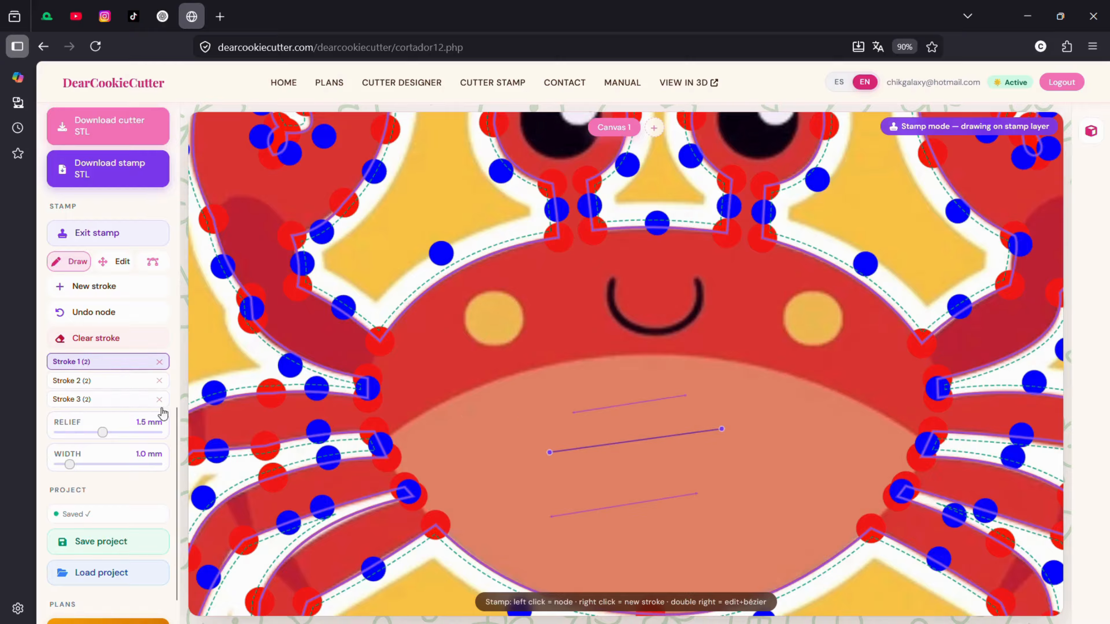
click(109, 380)
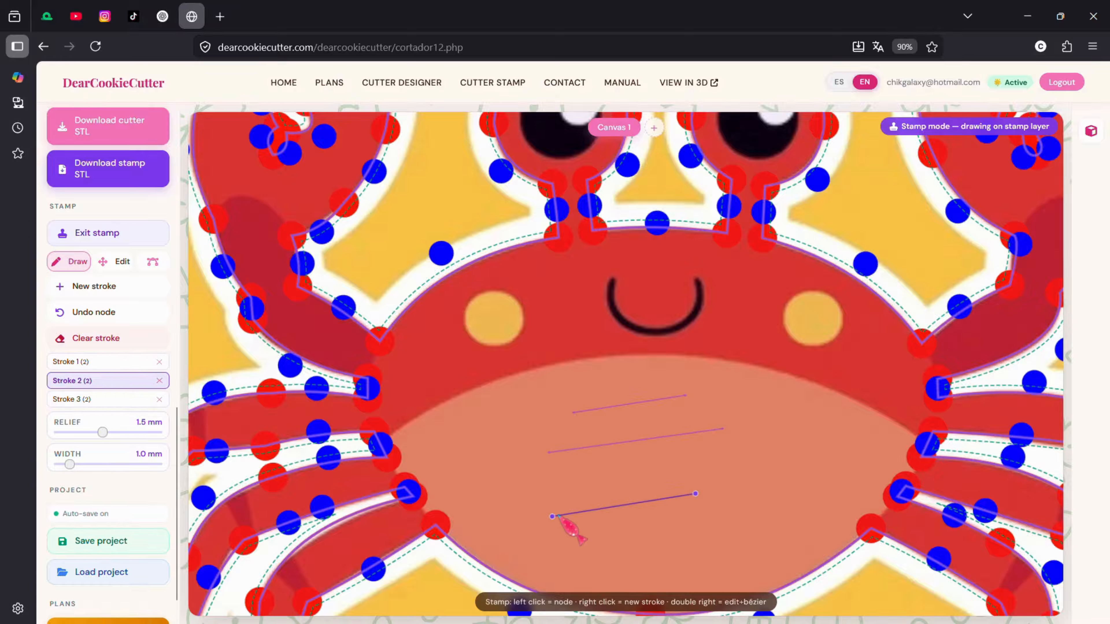
click(118, 406)
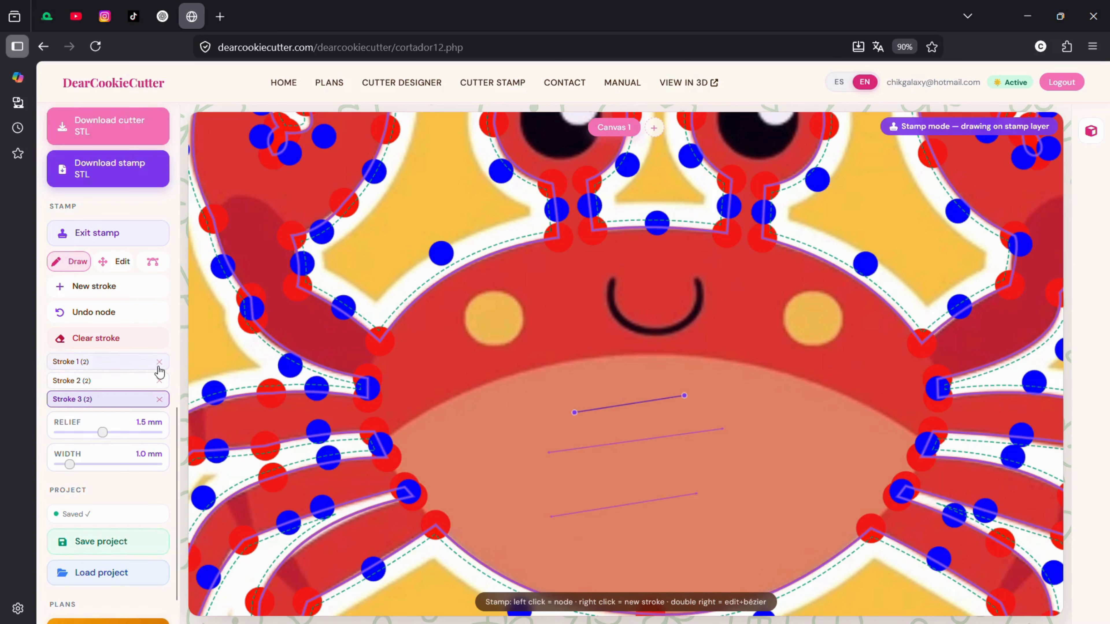
Clear the nodes of Strokes 3, 2 and 1, and delete the surplus strokes so one empty stroke remains
click(96, 339)
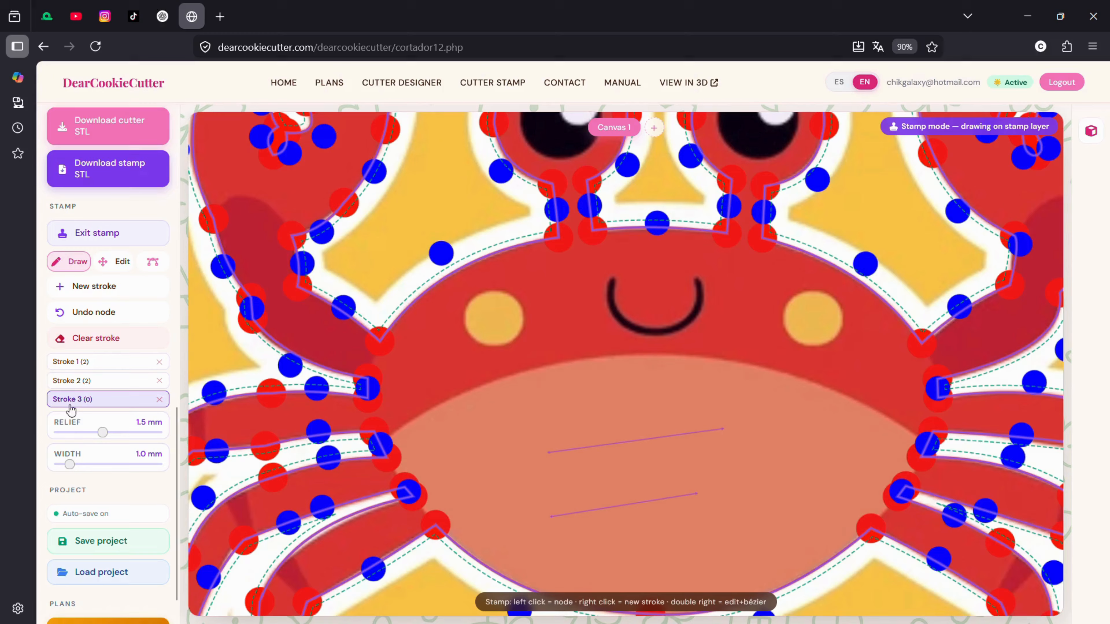
click(123, 385)
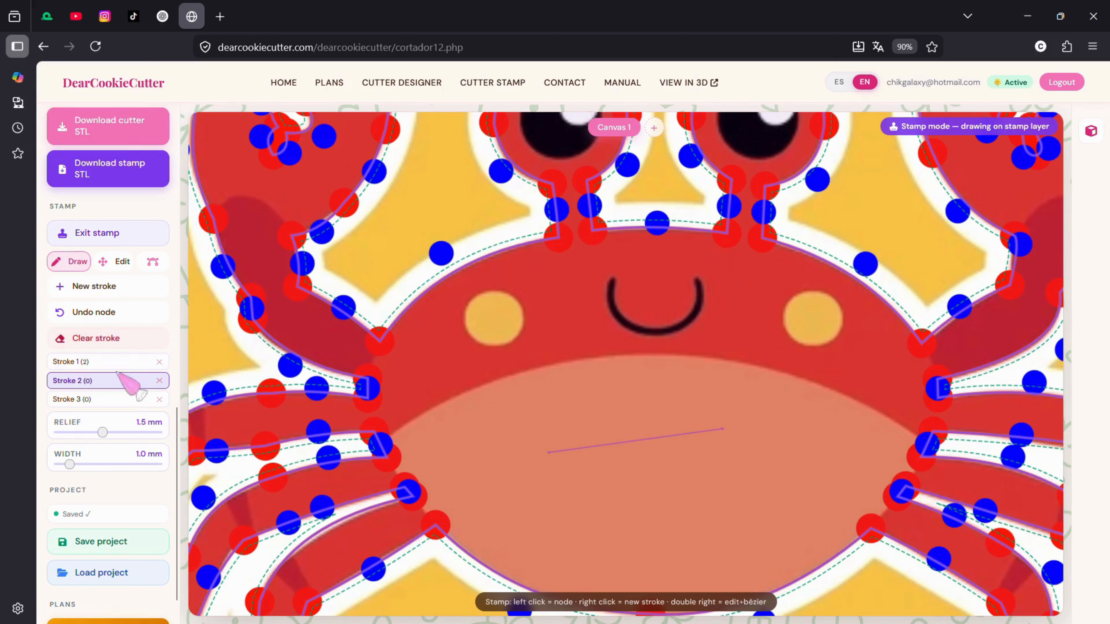
click(113, 361)
click(109, 337)
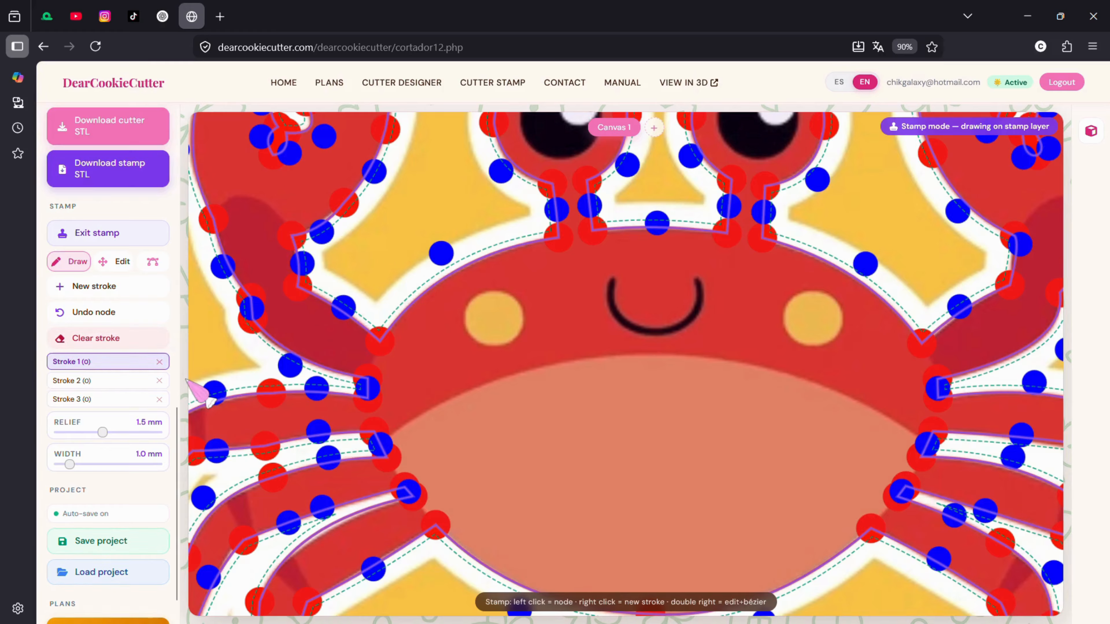
click(160, 362)
click(160, 362)
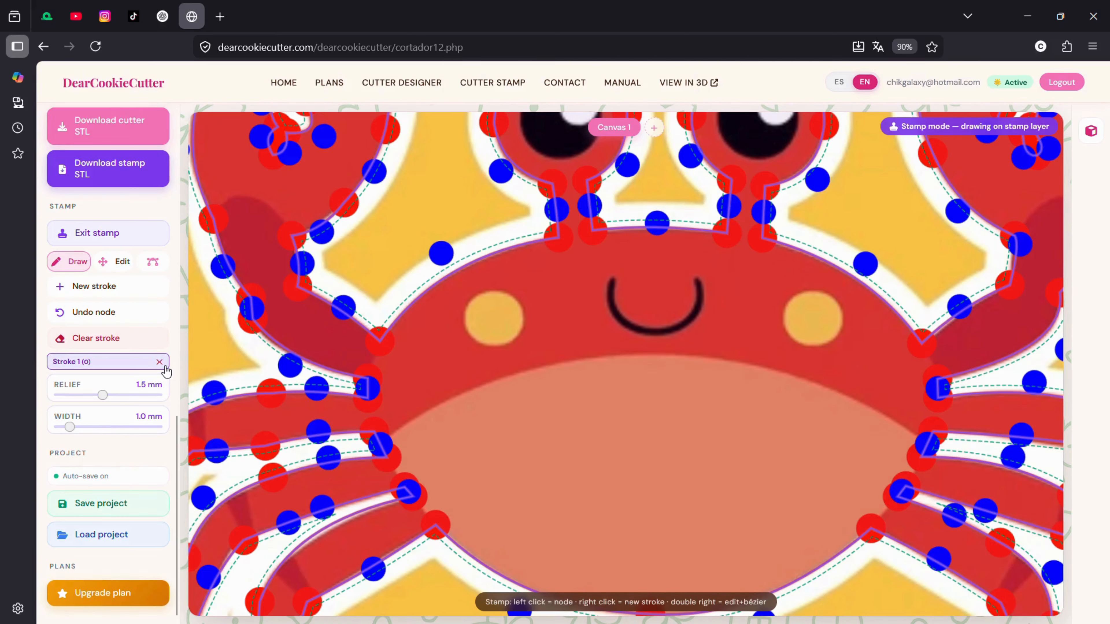
Trace the crab's smile with a three-node stamp stroke and bend both segments along the mouth using Bézier editing
scroll(574, 460, down, 5)
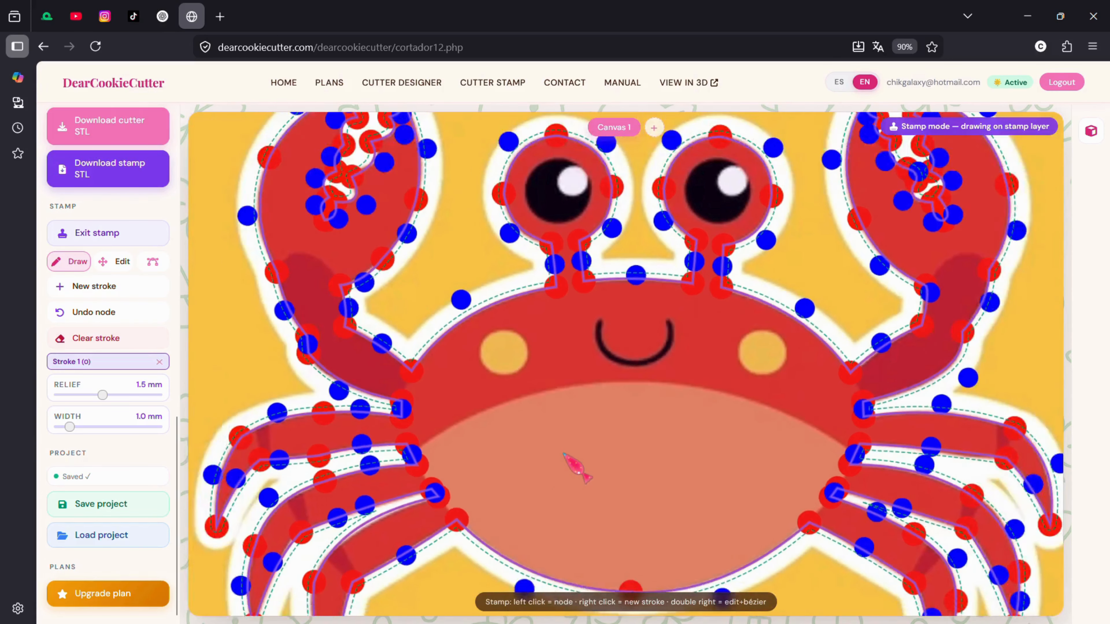
scroll(584, 417, up, 6)
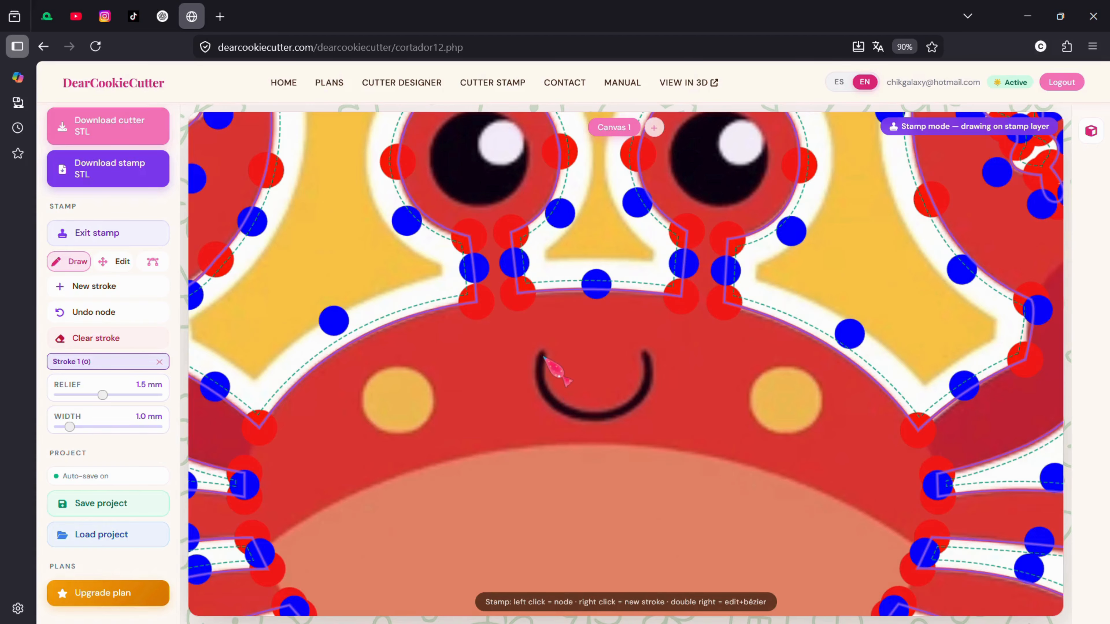
click(645, 353)
right_click(486, 398)
right_click(486, 397)
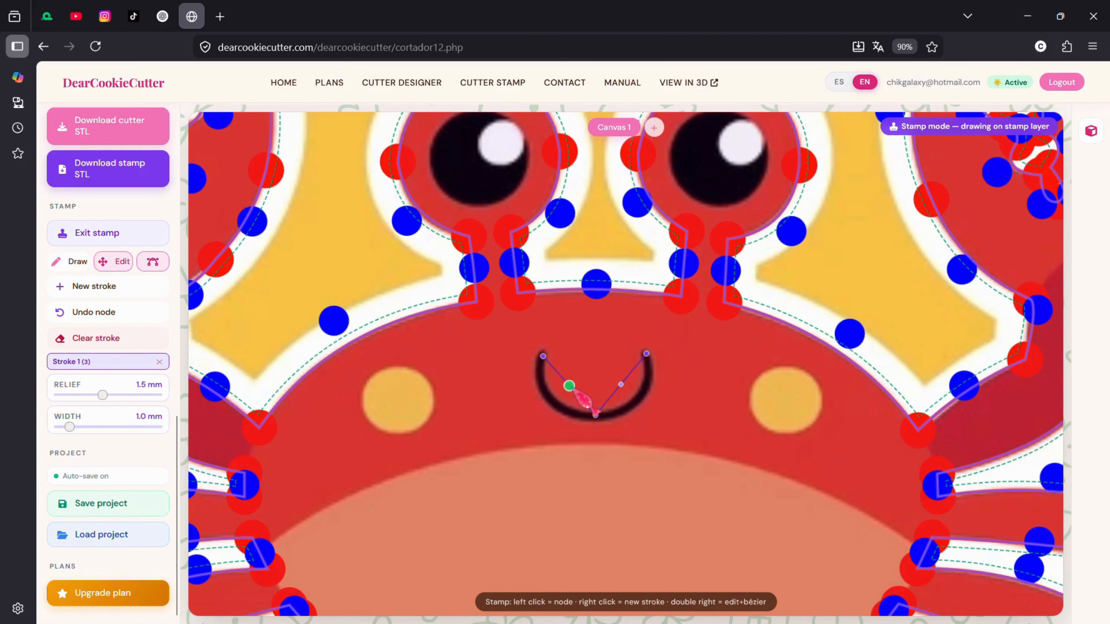
drag(569, 386, 532, 408)
drag(621, 384, 655, 414)
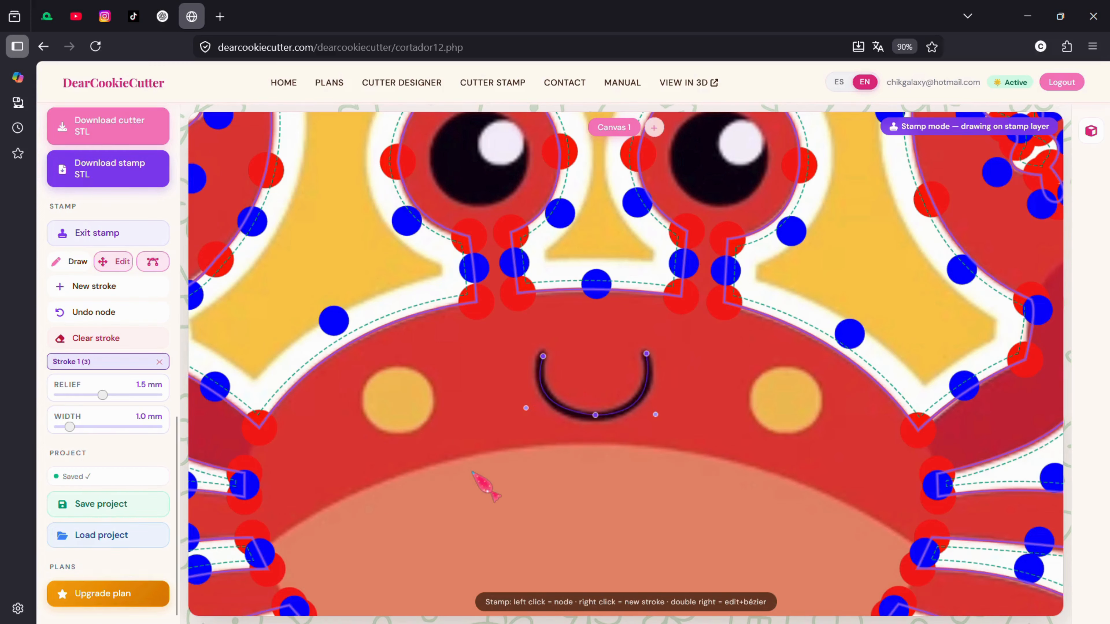
Start a new stamp stroke and place nodes around the crab's left cheek spot, closing it at the starting node
right_click(474, 470)
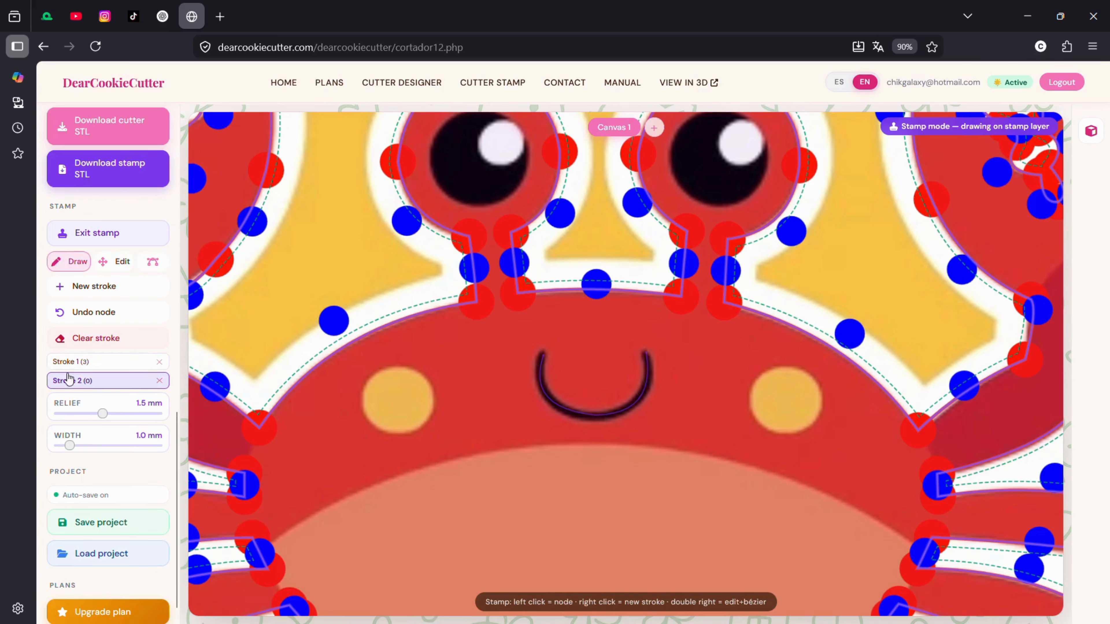
drag(345, 381, 527, 369)
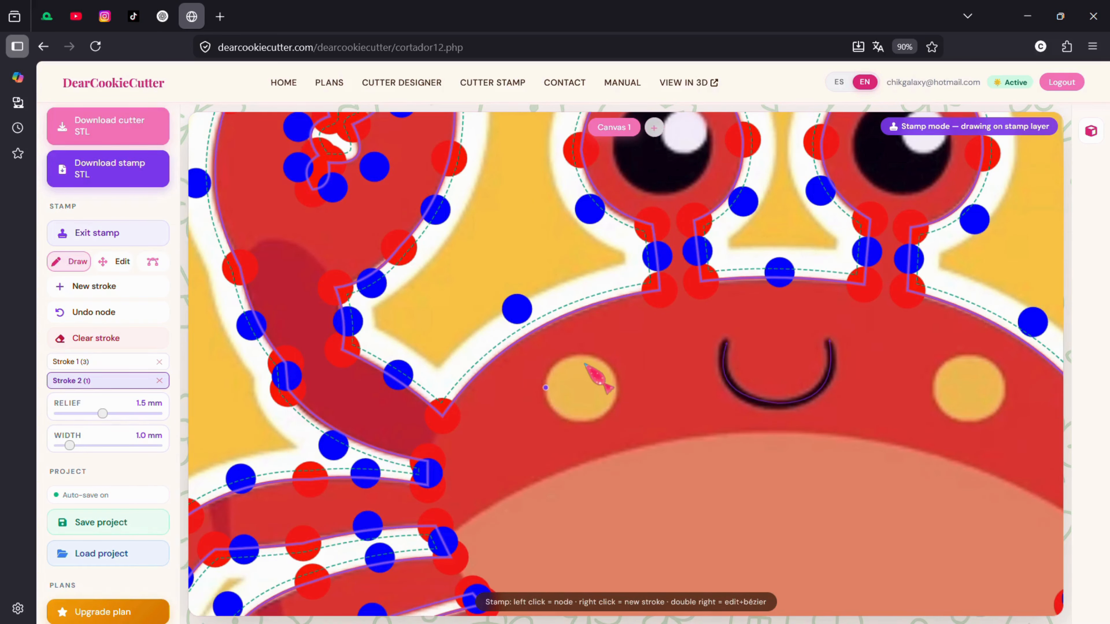
click(582, 356)
click(614, 386)
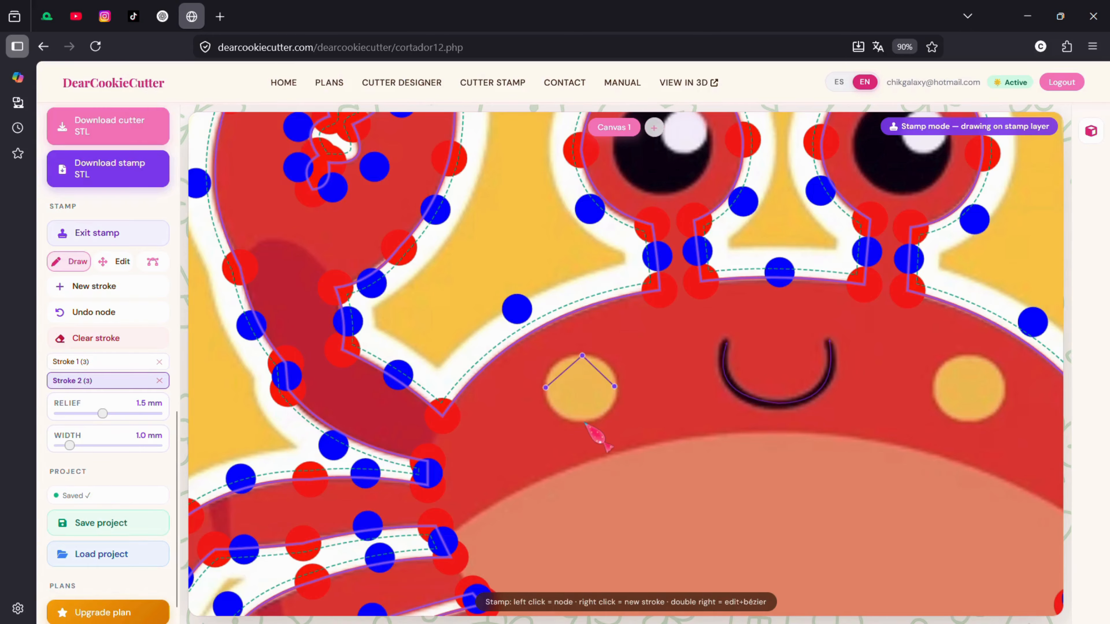
click(545, 388)
Bend the cheek stroke's four segments into a circle around the spot using Bézier editing, and begin another stroke
right_click(504, 466)
right_click(504, 465)
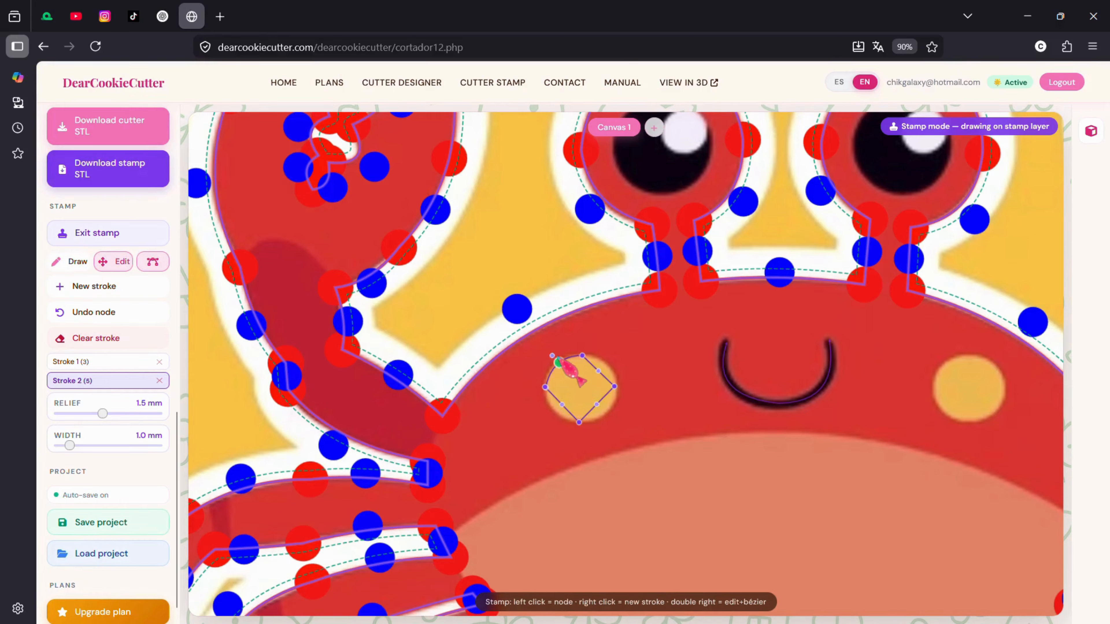
drag(599, 371, 622, 355)
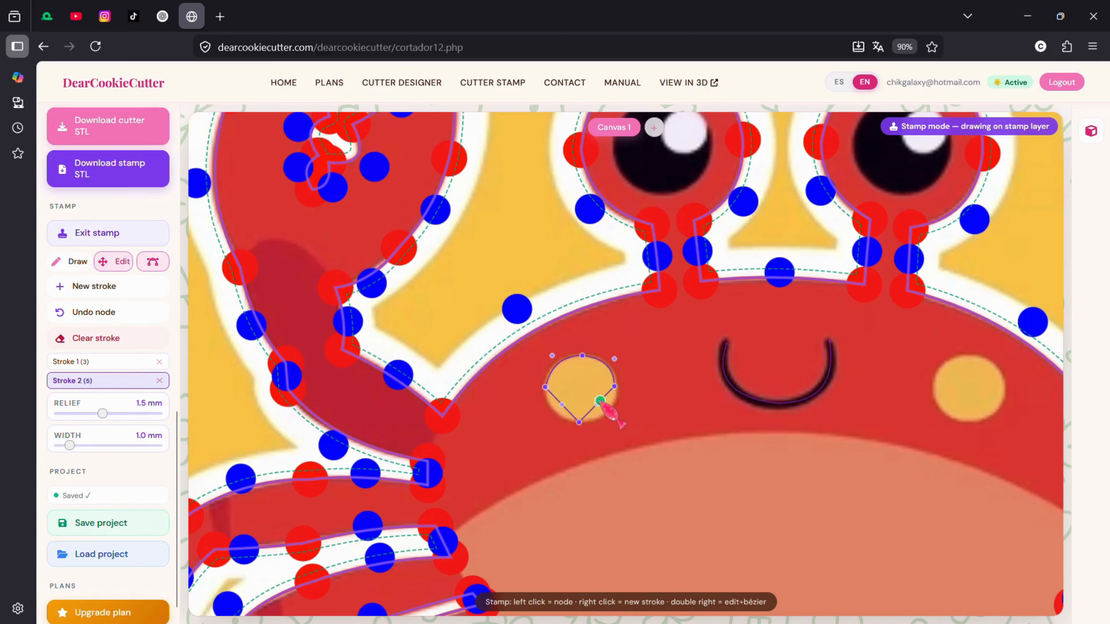
drag(602, 410, 548, 418)
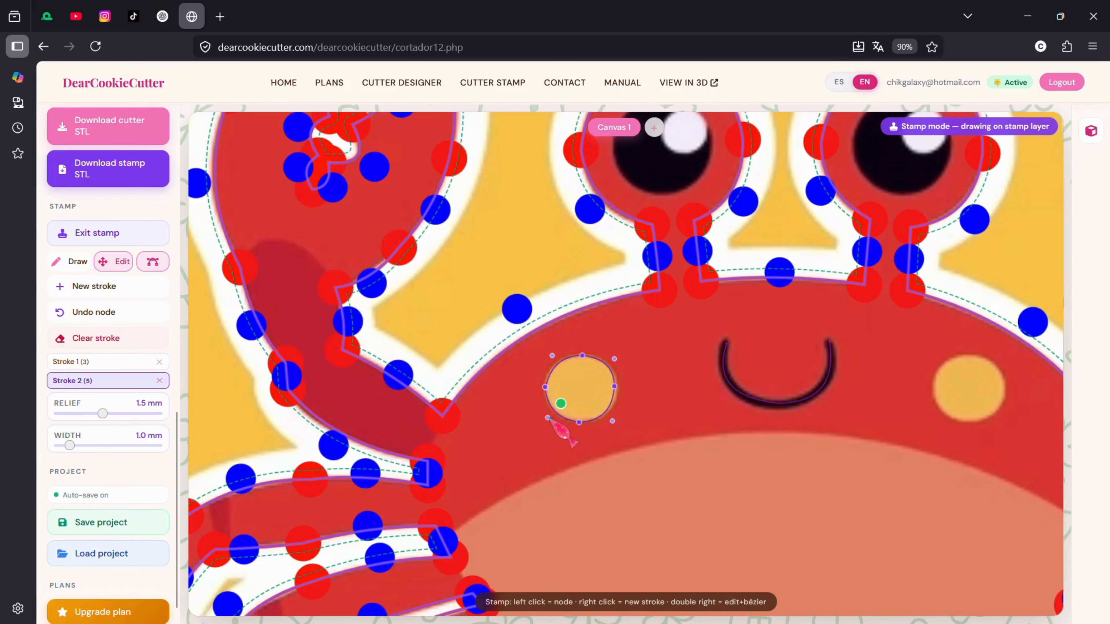
right_click(770, 493)
Examine the cheek ring's relief up close in the stamp's 3D preview
scroll(813, 483, down, 2)
drag(949, 444, 807, 461)
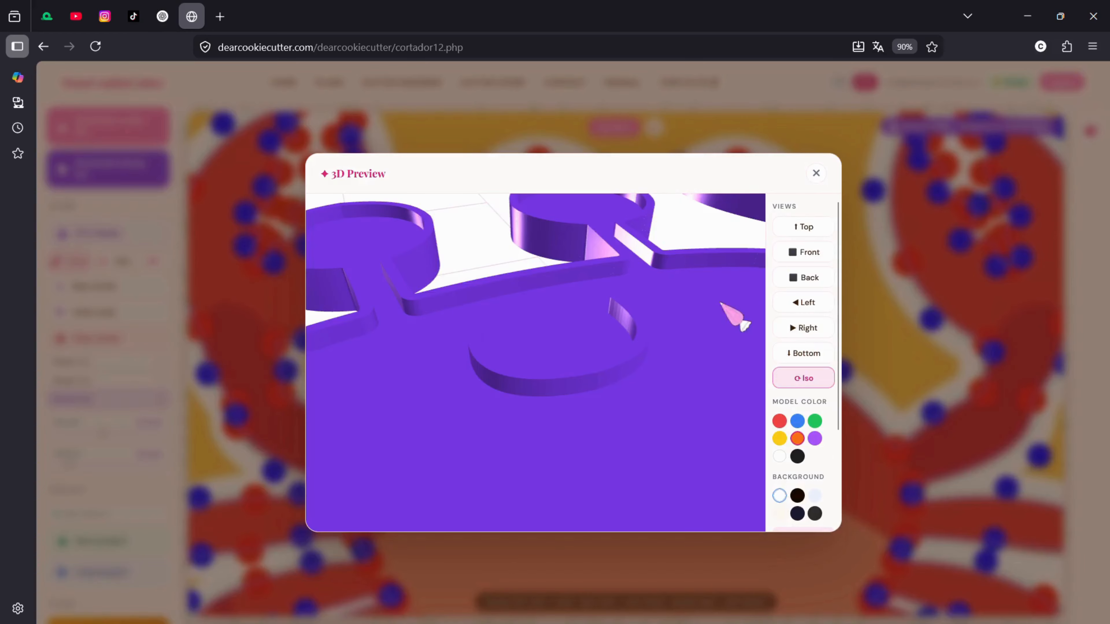
scroll(485, 428, down, 5)
scroll(483, 448, up, 10)
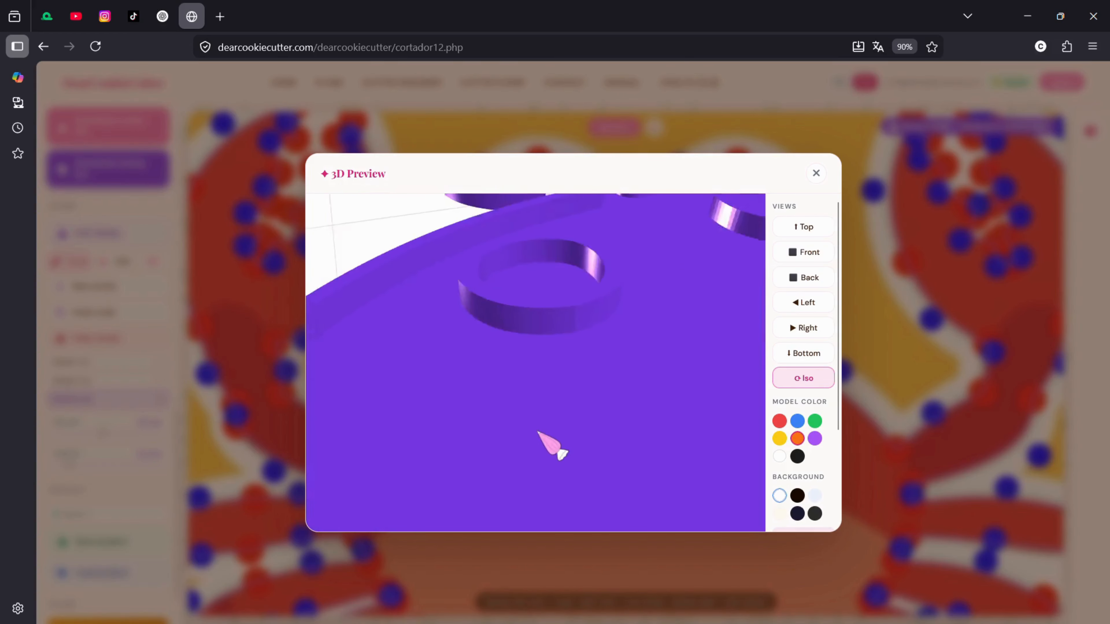
click(816, 173)
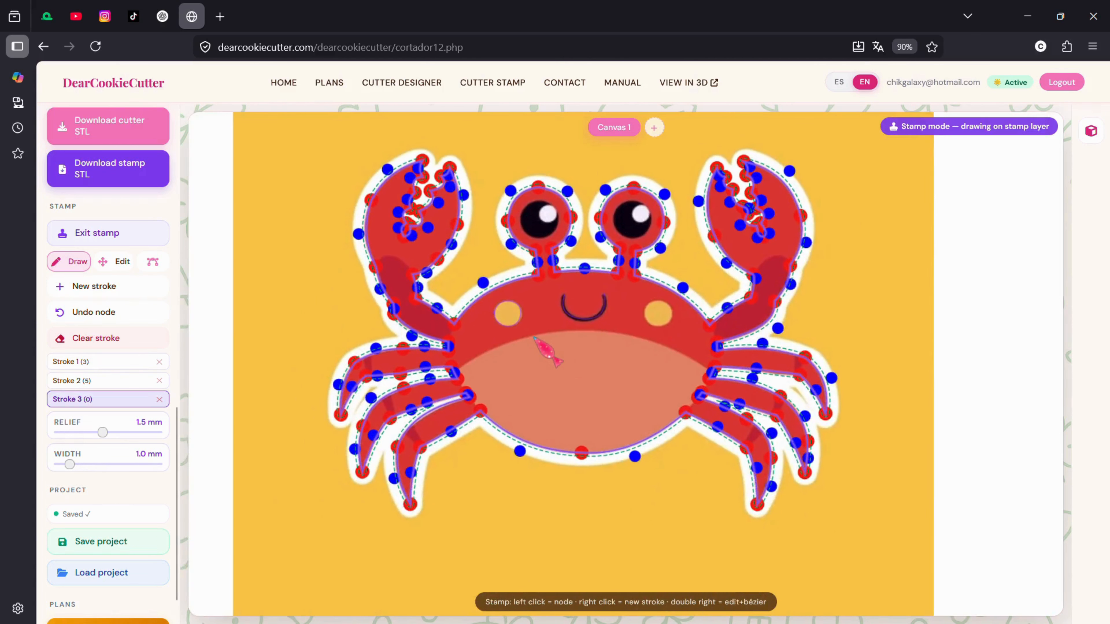
Load a saved project, replacing the current one
scroll(98, 459, down, 1)
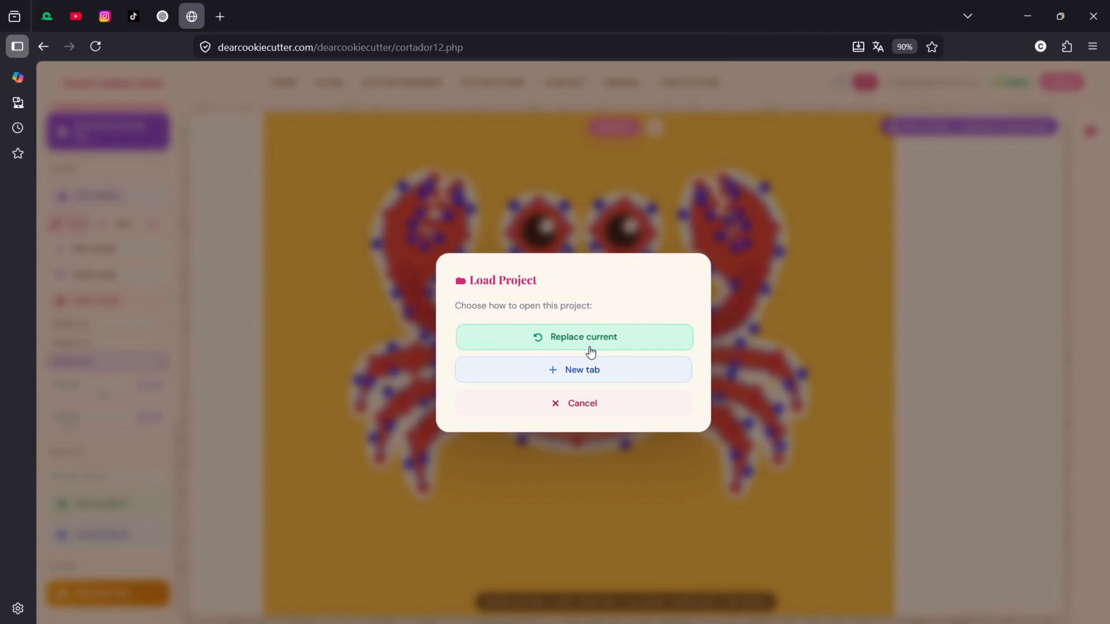
click(588, 342)
Inspect the loaded crab's eye, cheek and smile strokes on the canvas and in the 3D preview
scroll(618, 362, up, 3)
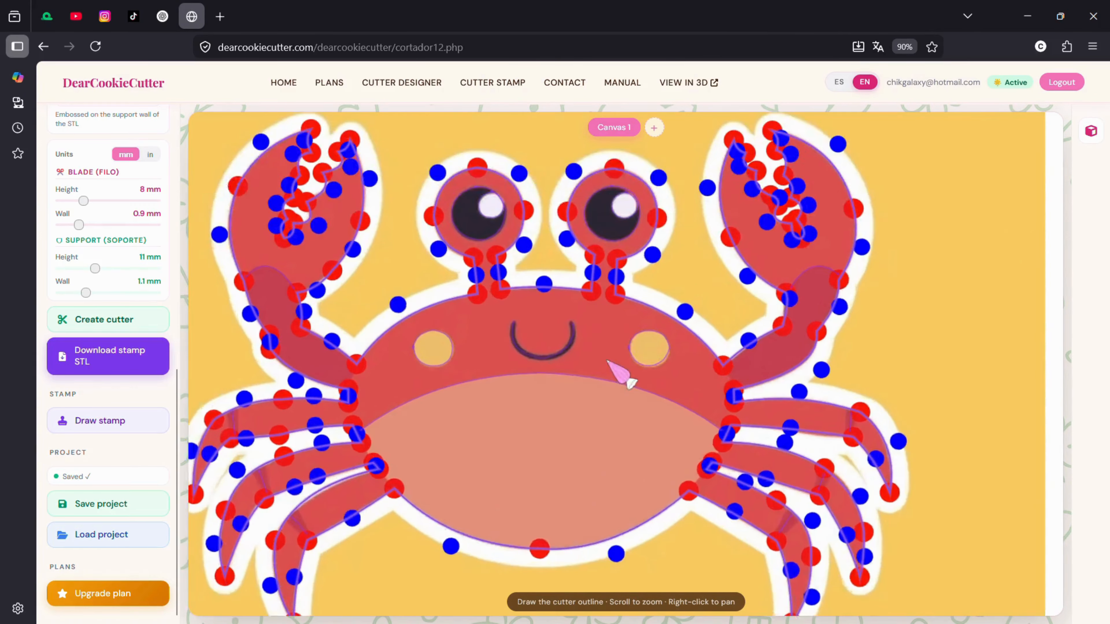
scroll(631, 404, up, 3)
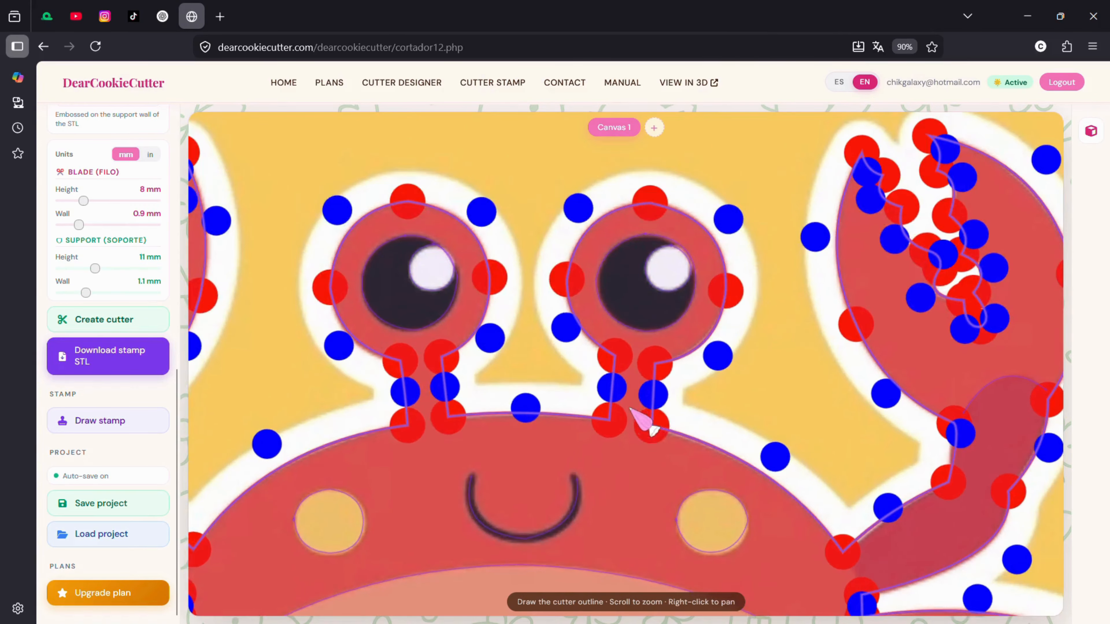
drag(767, 507, 624, 288)
scroll(638, 302, down, 1)
scroll(859, 273, down, 1)
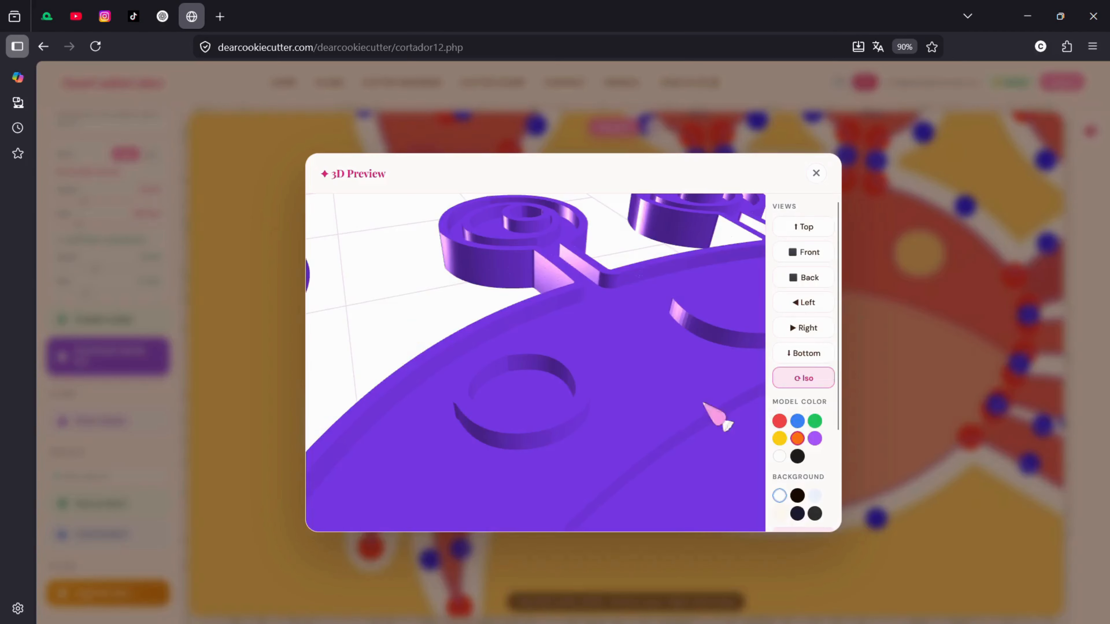
Inspect the stamp's face details from another angle in the 3D preview, and close the preview
scroll(659, 403, down, 8)
drag(660, 407, 763, 230)
click(815, 173)
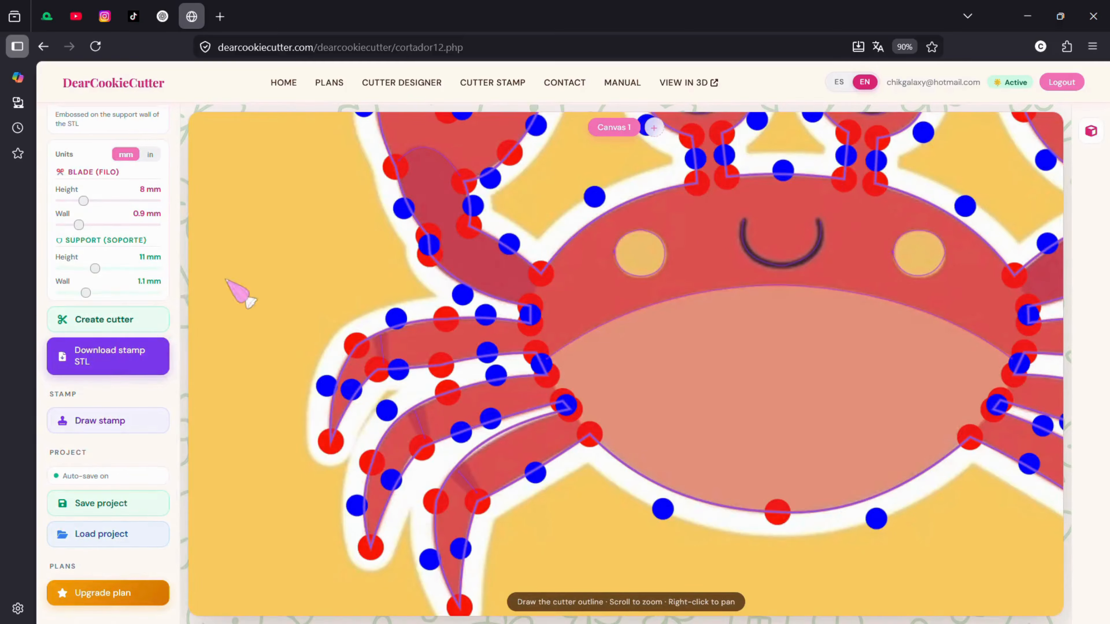
Create the cutter from the loaded crab outline and bring the whole crab into view with its export options
click(109, 318)
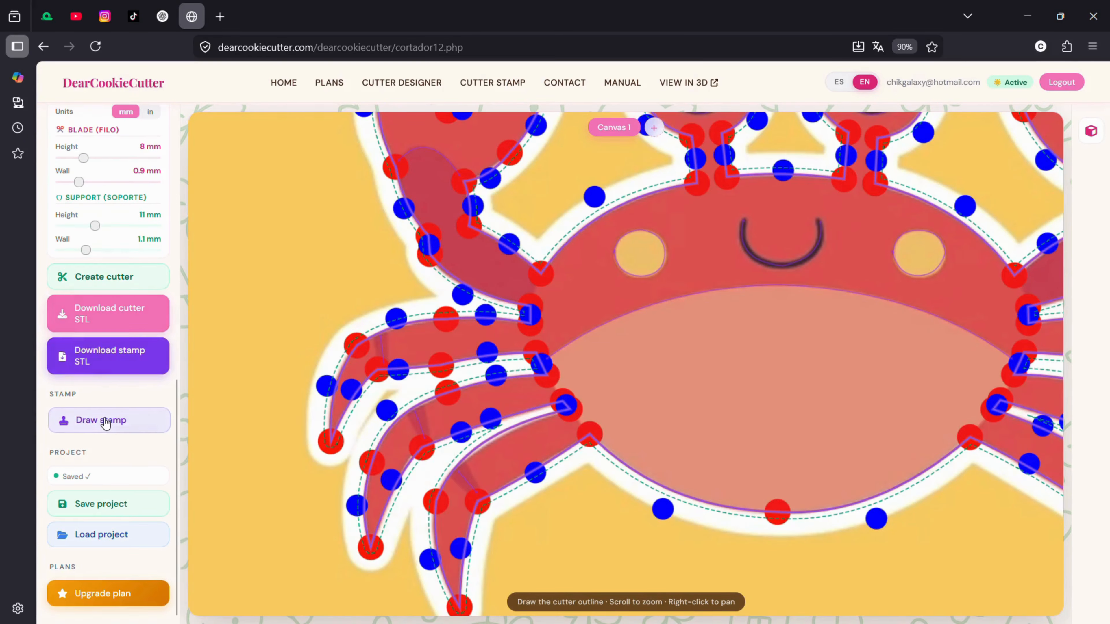
scroll(110, 424, up, 2)
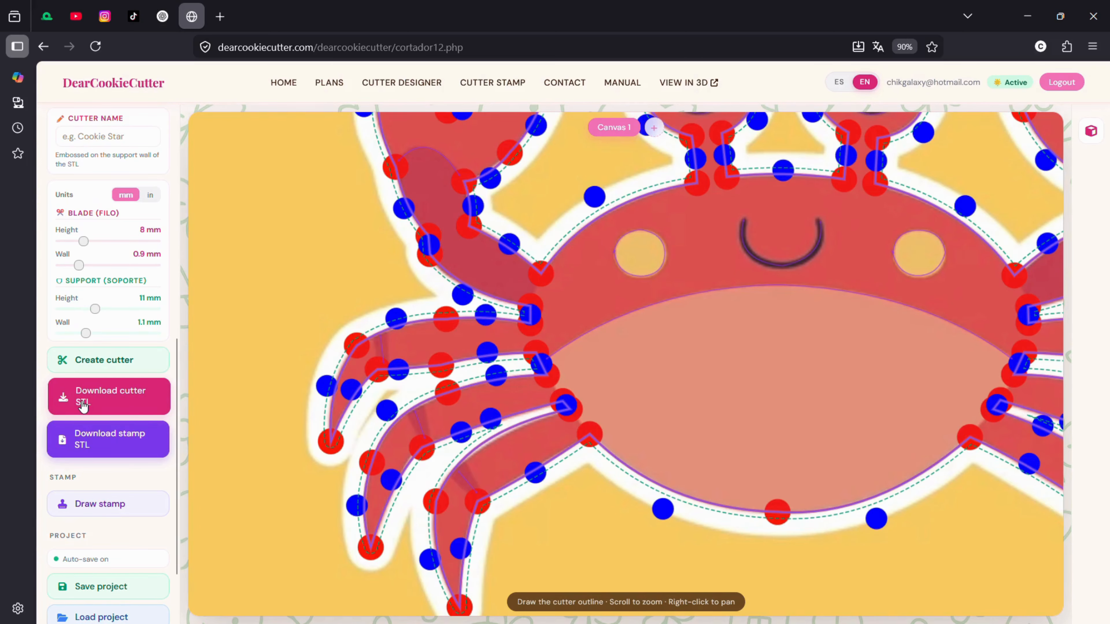
scroll(716, 319, down, 5)
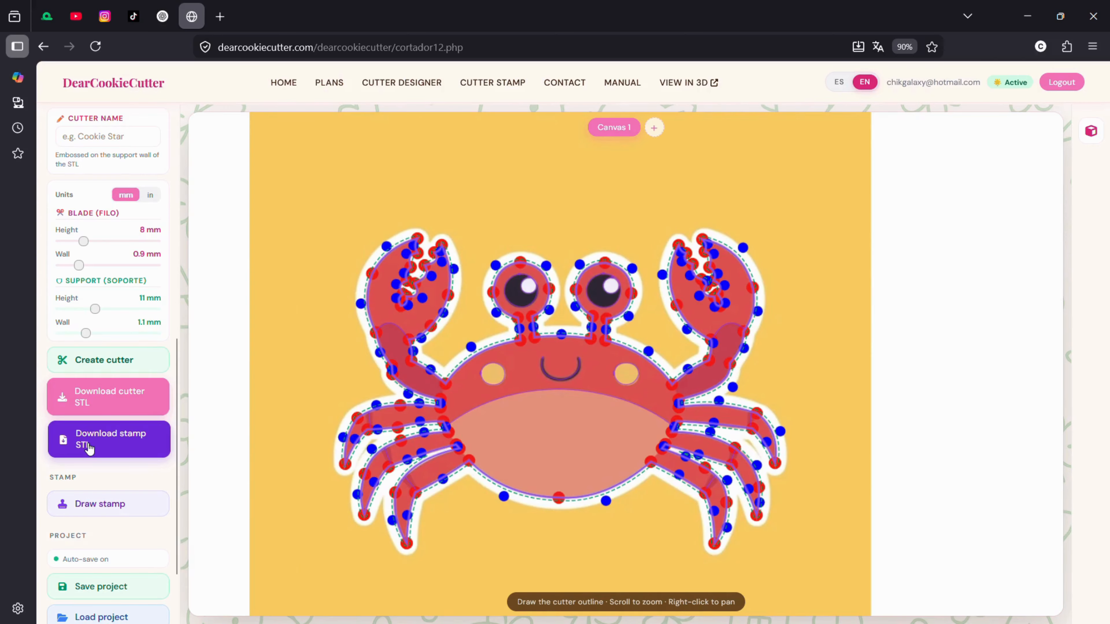
scroll(89, 446, up, 10)
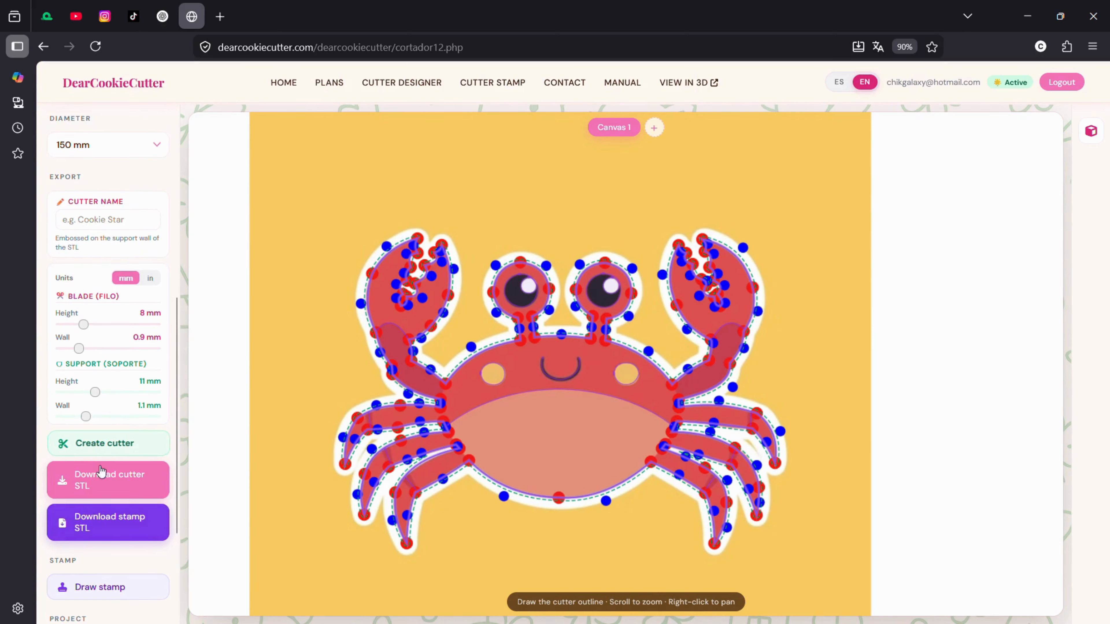
scroll(165, 475, up, 1)
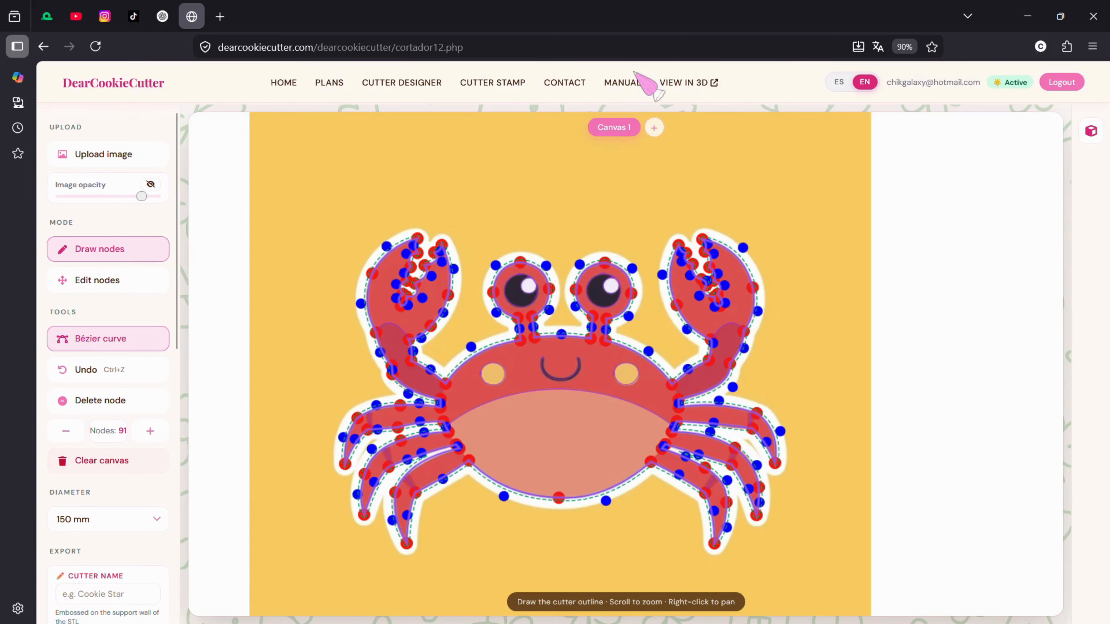
Open the user manual, skim its introduction and account sections, and return to the cutter designer
click(633, 83)
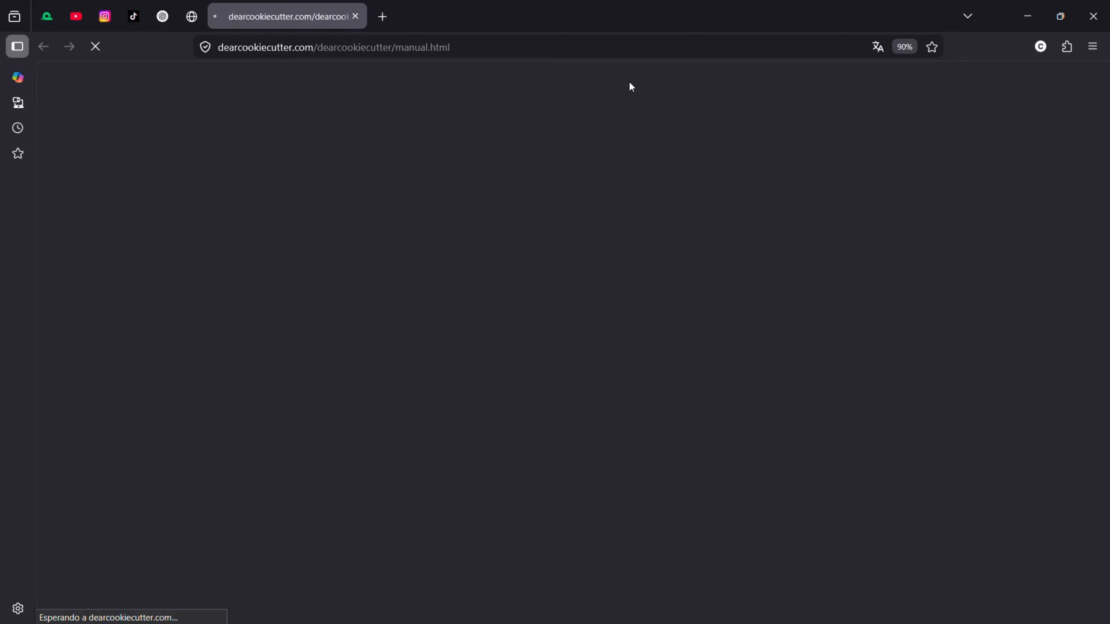
scroll(636, 340, down, 5)
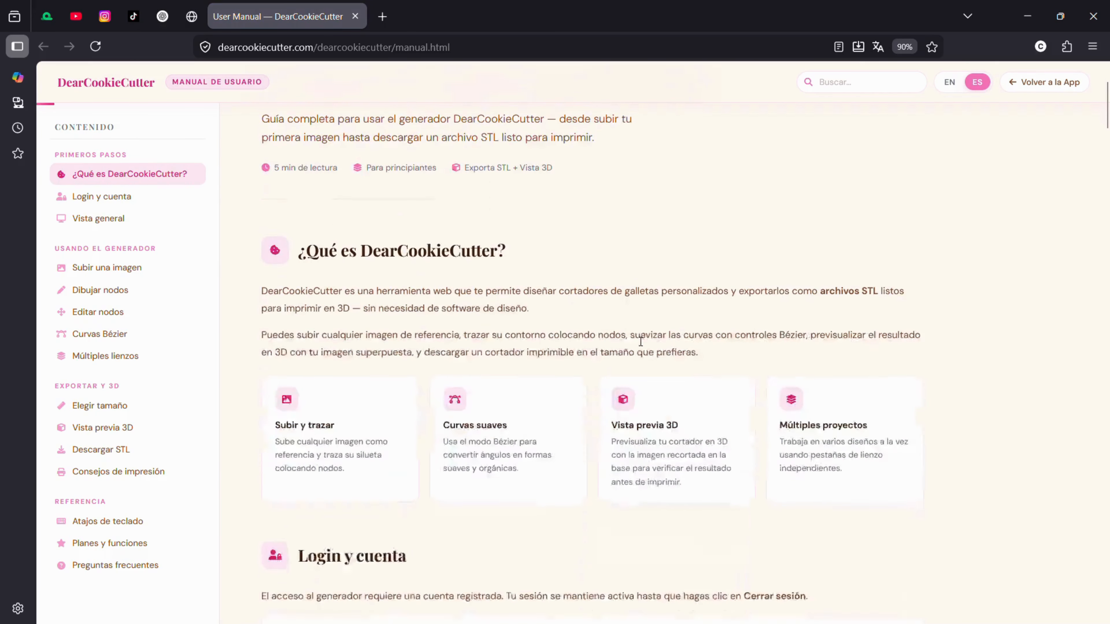
scroll(462, 407, down, 3)
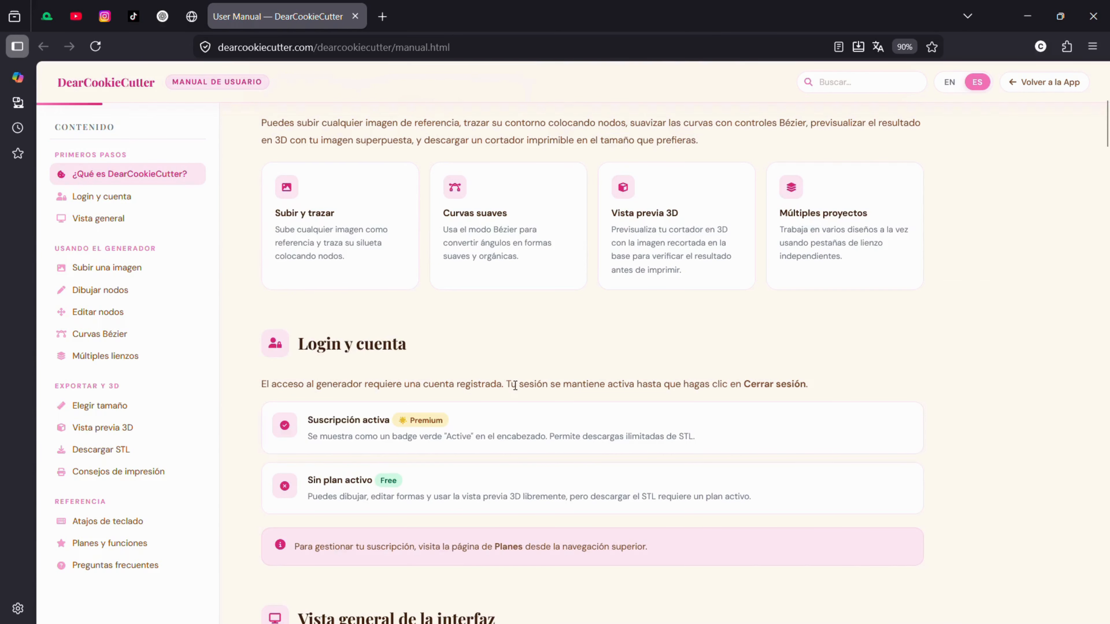
scroll(475, 432, up, 2)
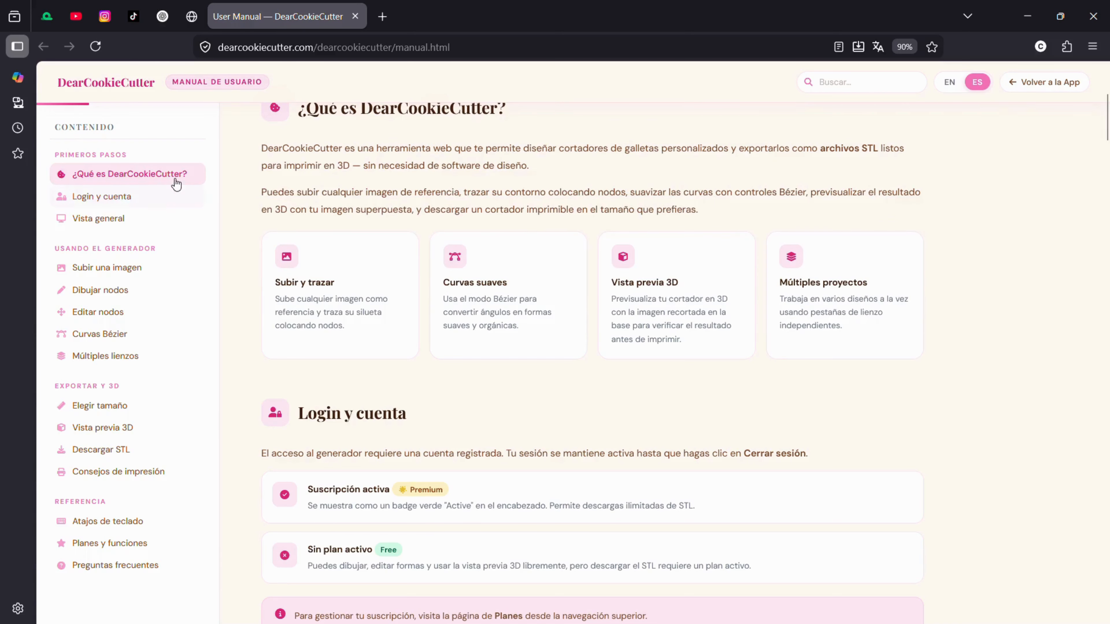
scroll(217, 194, up, 5)
click(191, 16)
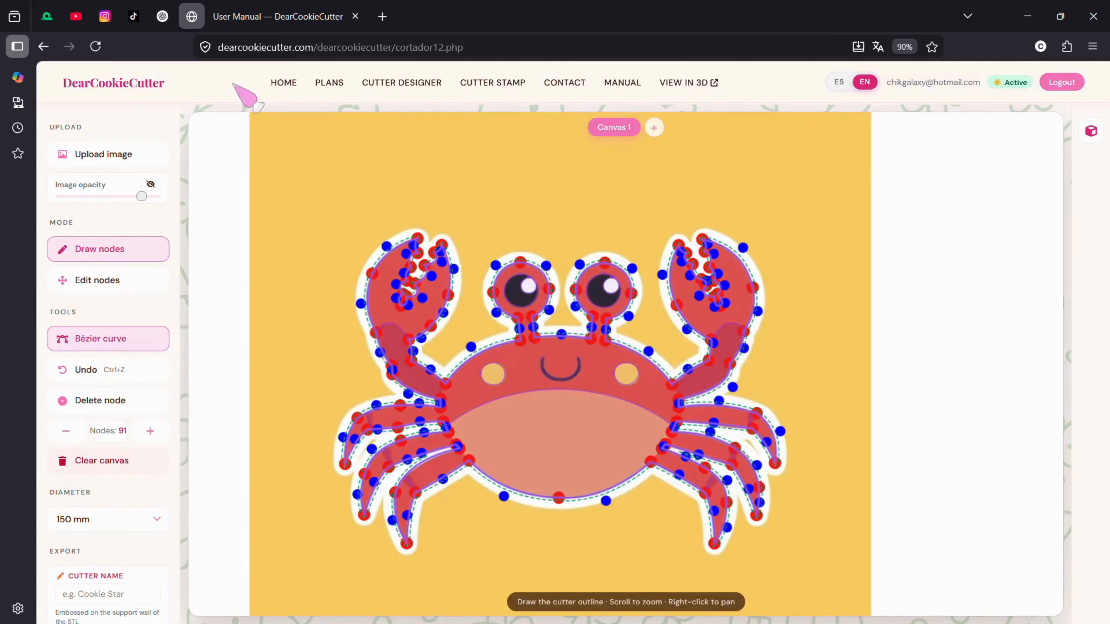